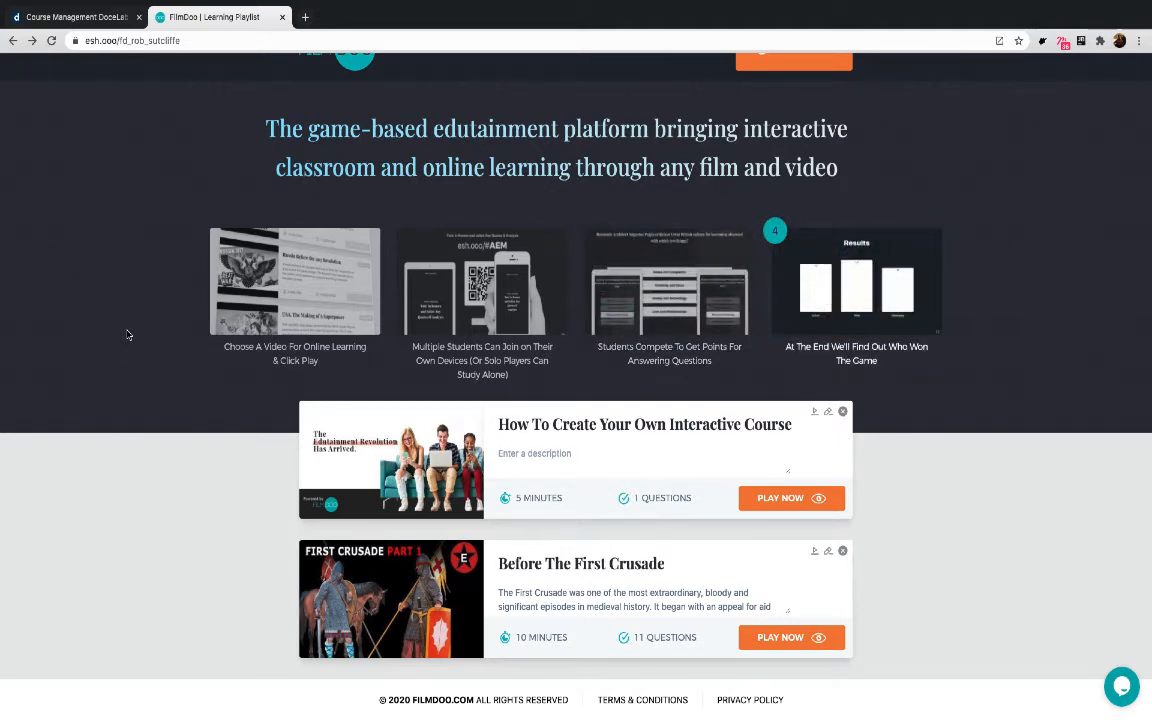
scroll(531, 219, "up", 1)
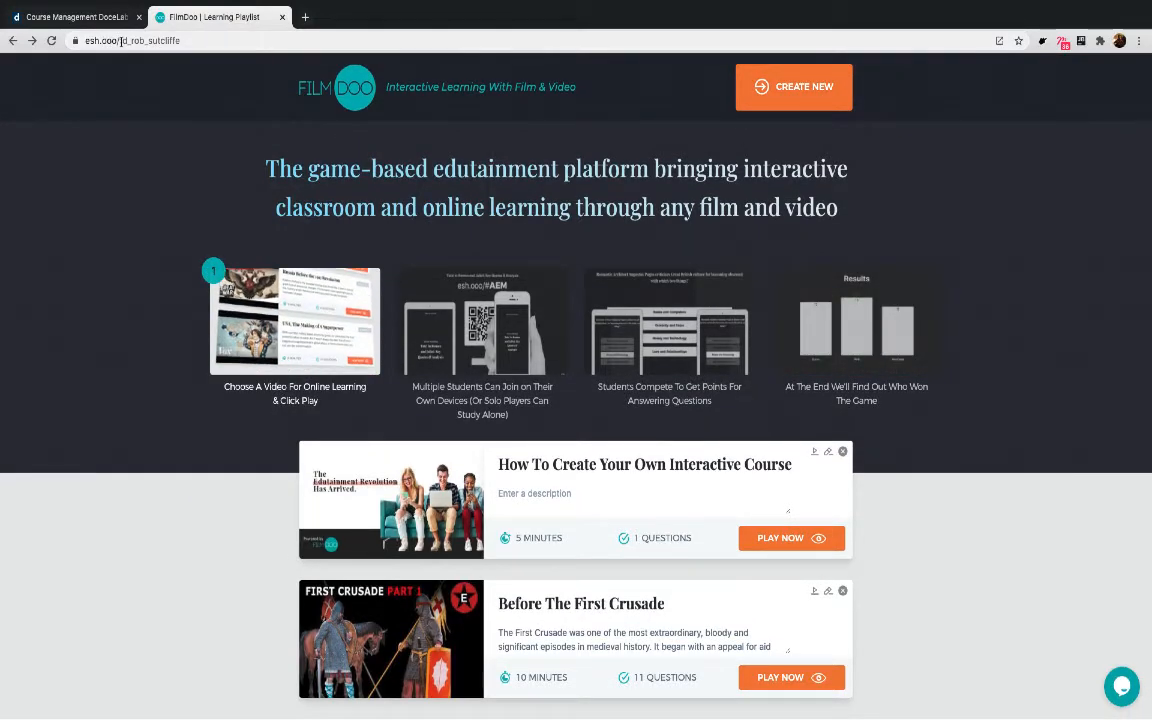
left_click_drag(119, 41, 221, 41)
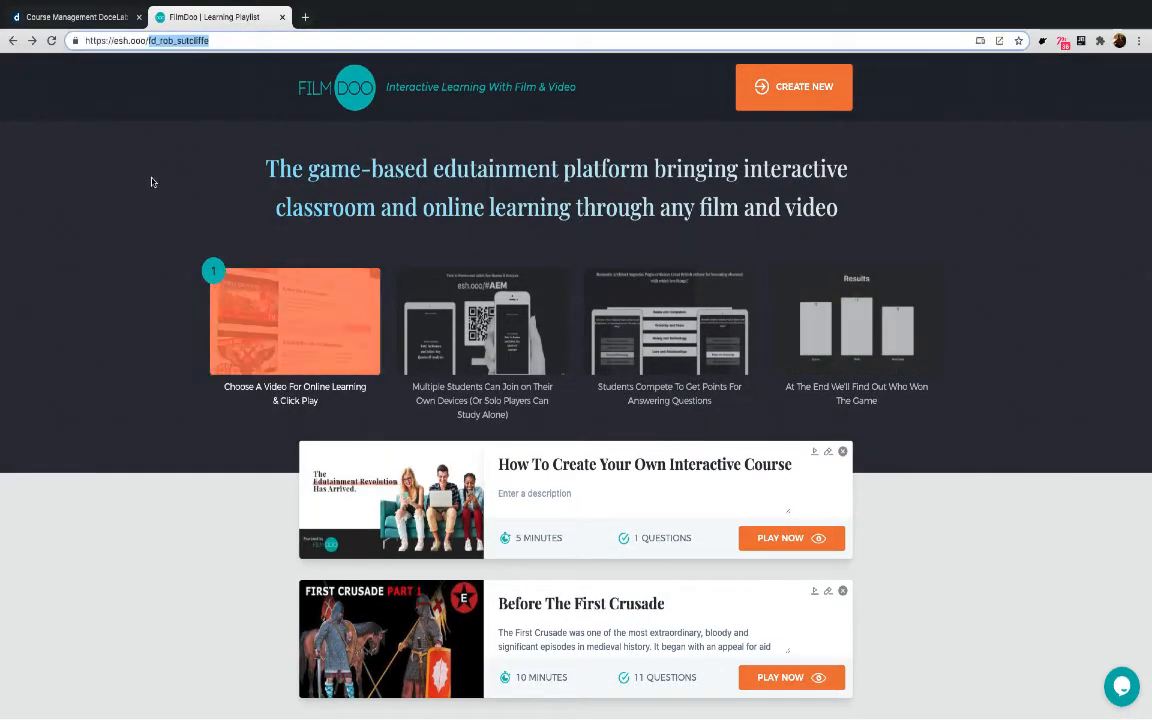
left_click(134, 221)
scroll(120, 290, "down", 1)
left_click_drag(515, 568, 663, 567)
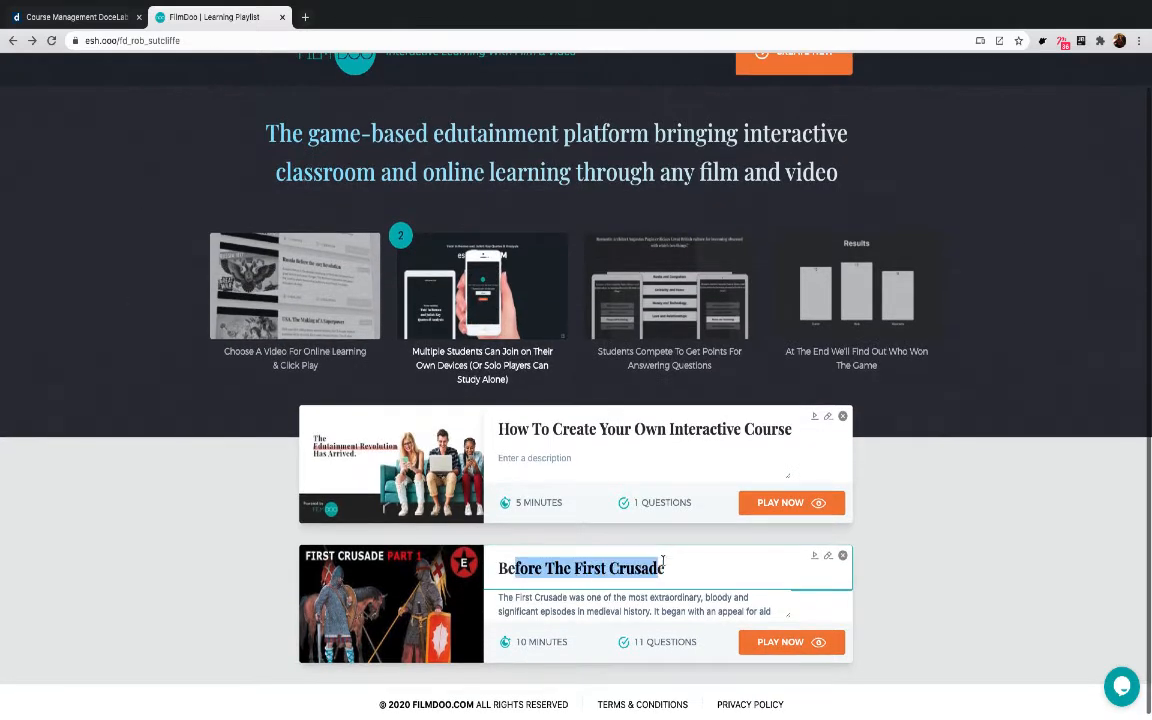
left_click(874, 548)
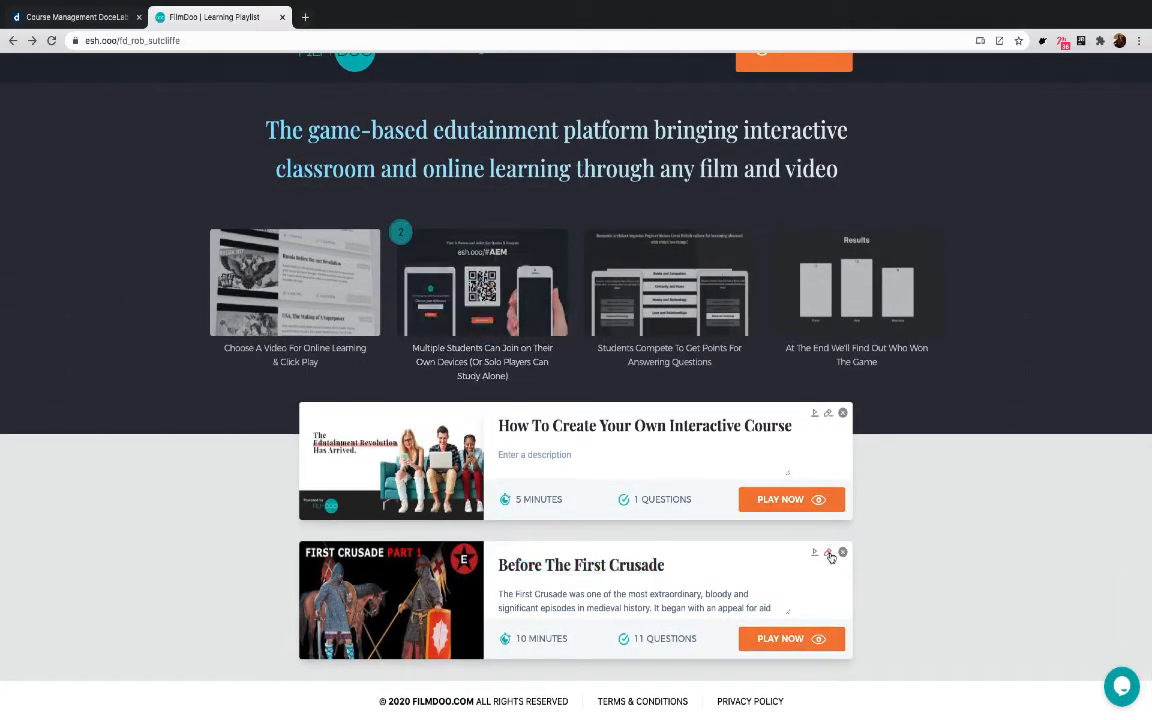
Open the Before The First Crusade lesson for editing, view its question at 09:22, and return to the playlist.
left_click(828, 555)
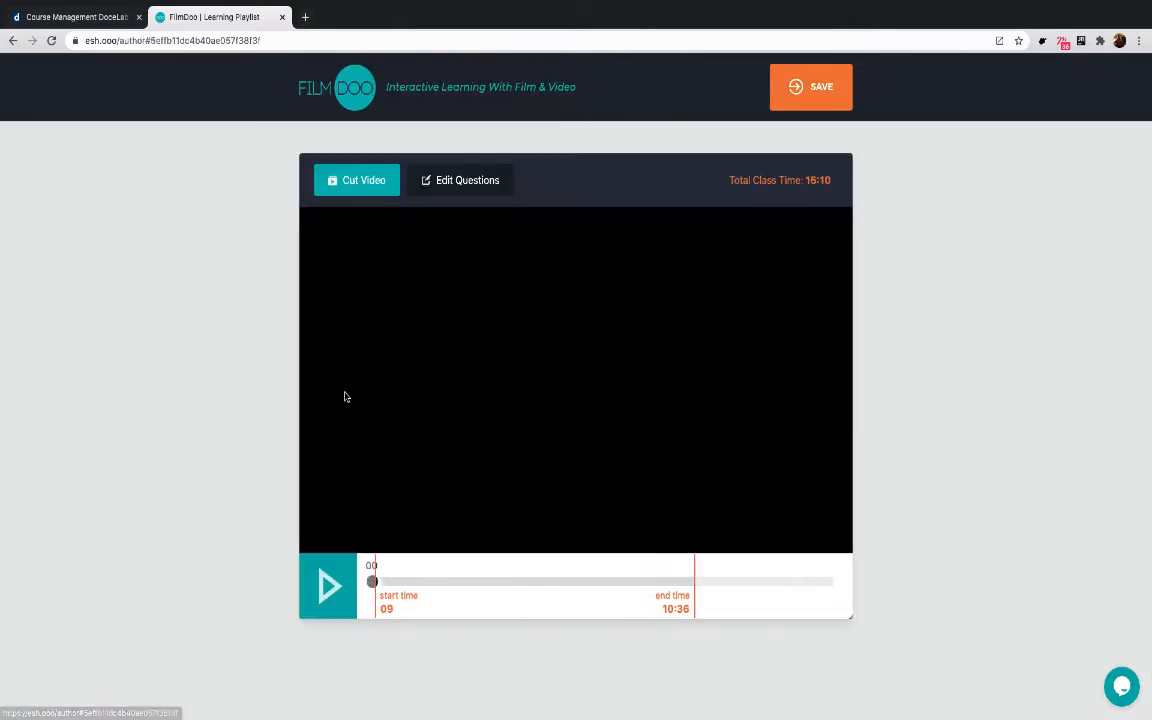
left_click(467, 190)
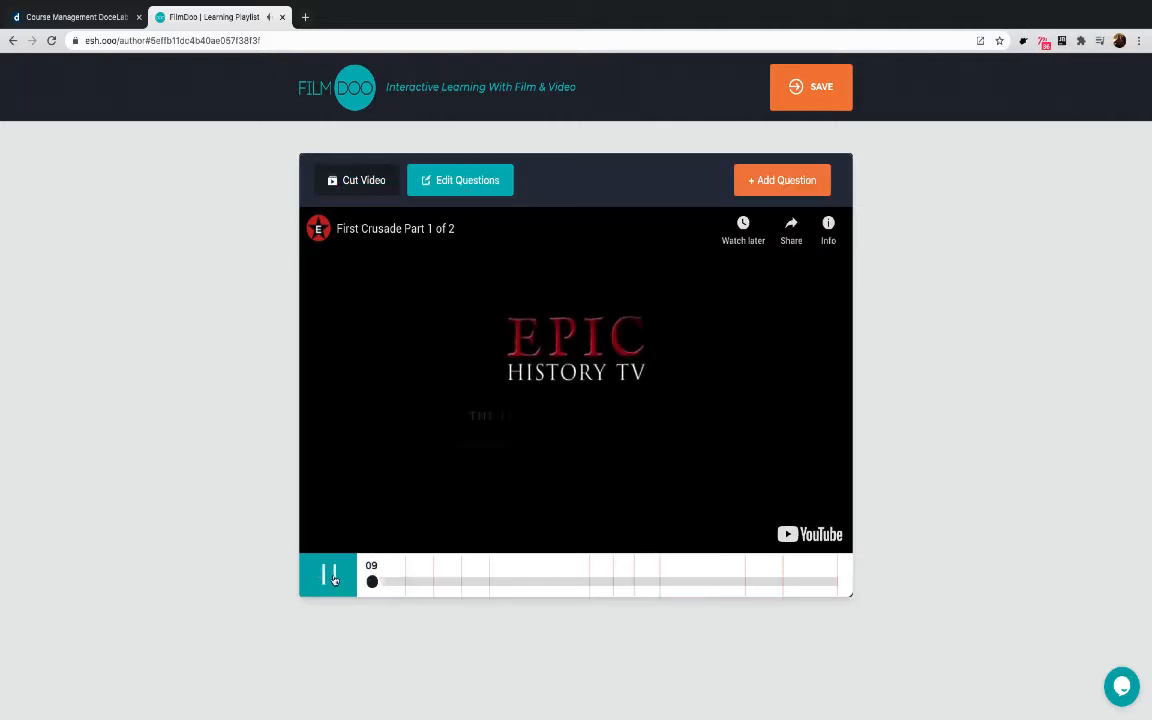
left_click(781, 572)
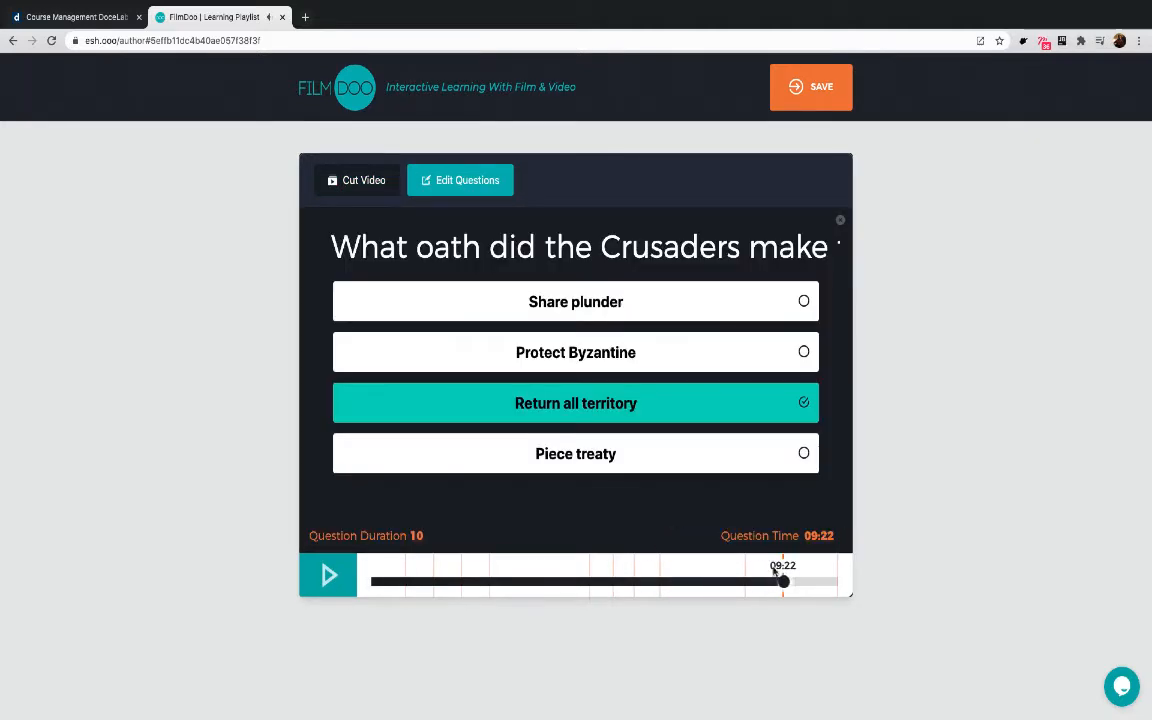
left_click(13, 41)
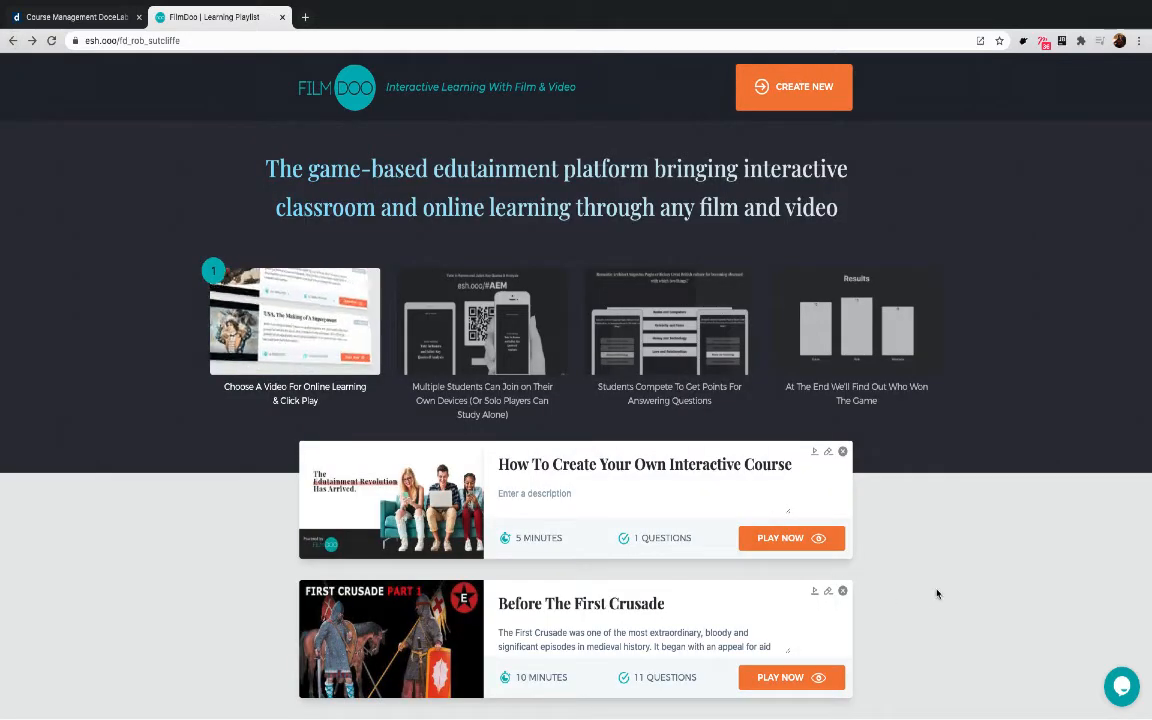
Download the Before The First Crusade lesson as a zip archive into the Downloads folder.
left_click(815, 593)
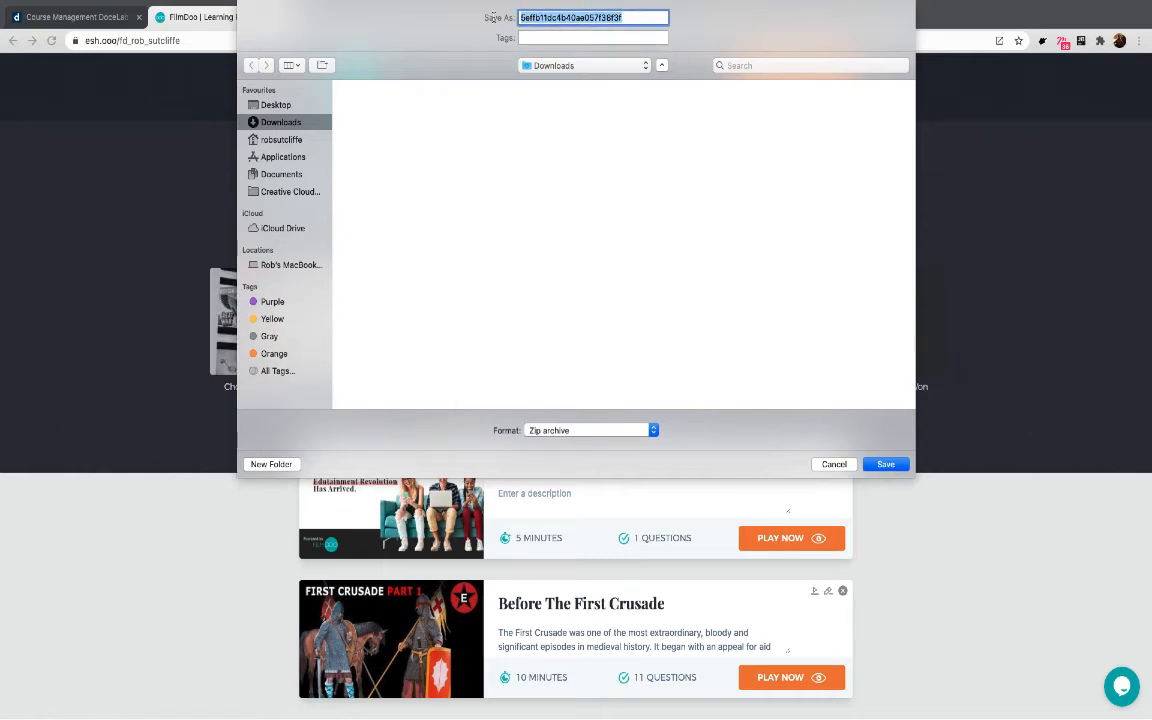
left_click(886, 464)
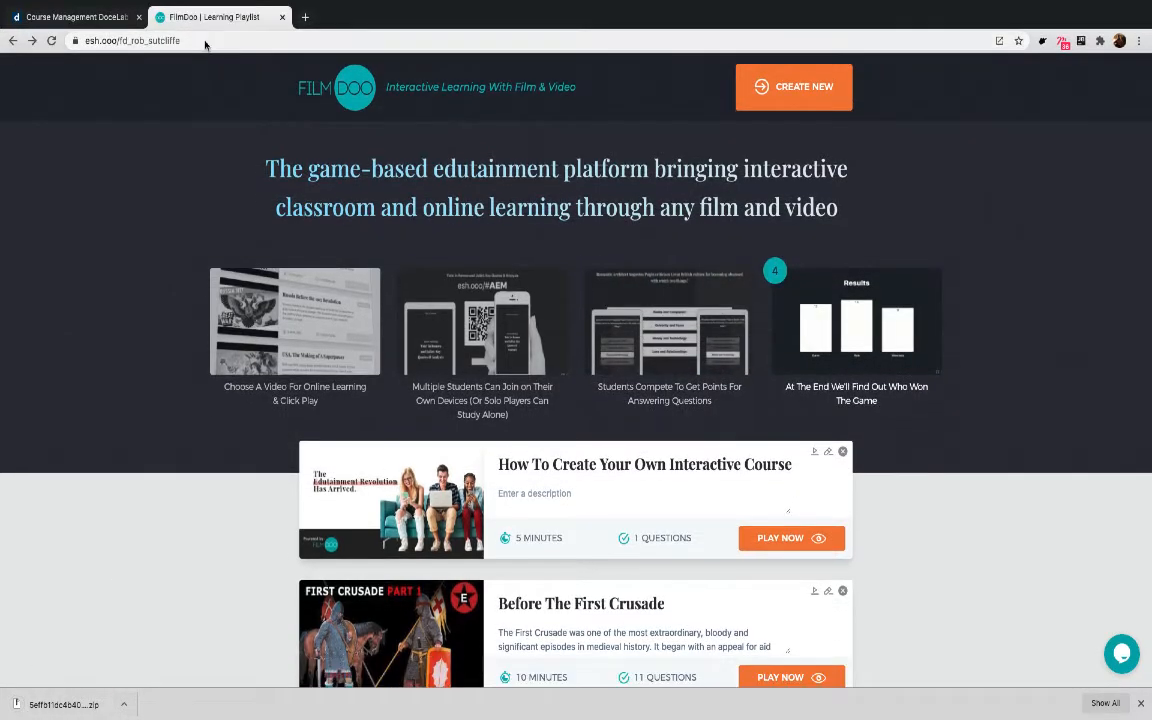
Switch to Docebo and fill in a new E-Learning course with code 1, name History and description test.
left_click(72, 22)
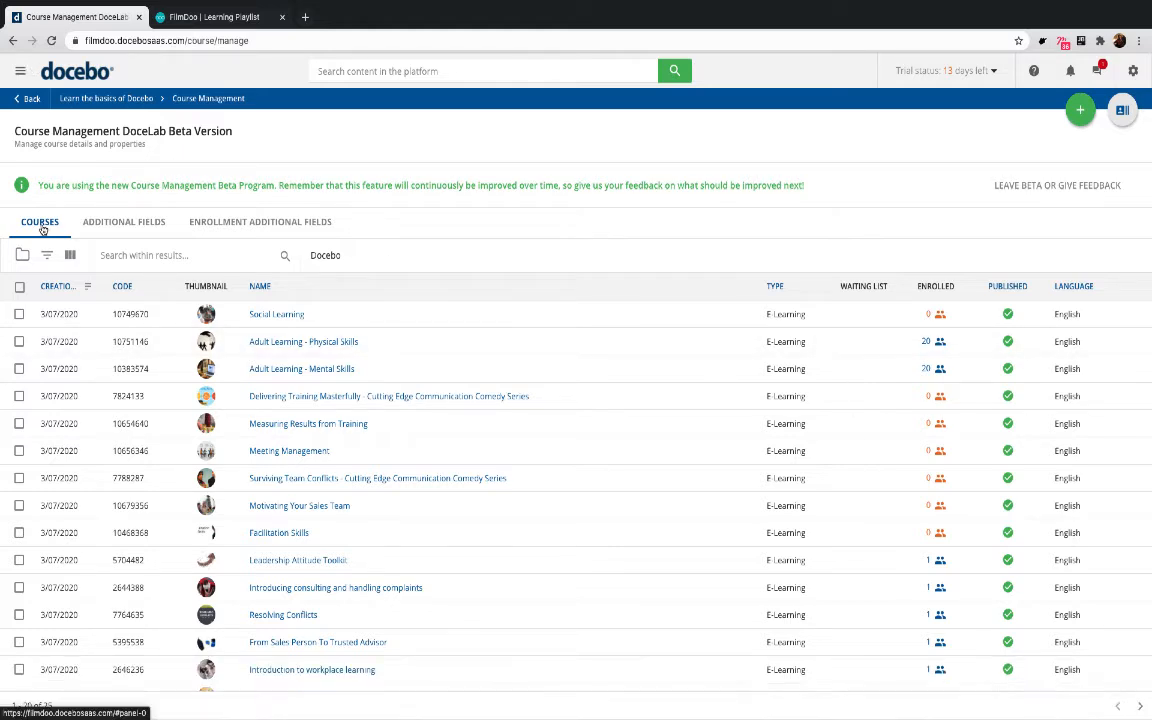
left_click(1080, 111)
left_click(1080, 153)
left_click(700, 144)
type("1")
left_click(680, 198)
type("History")
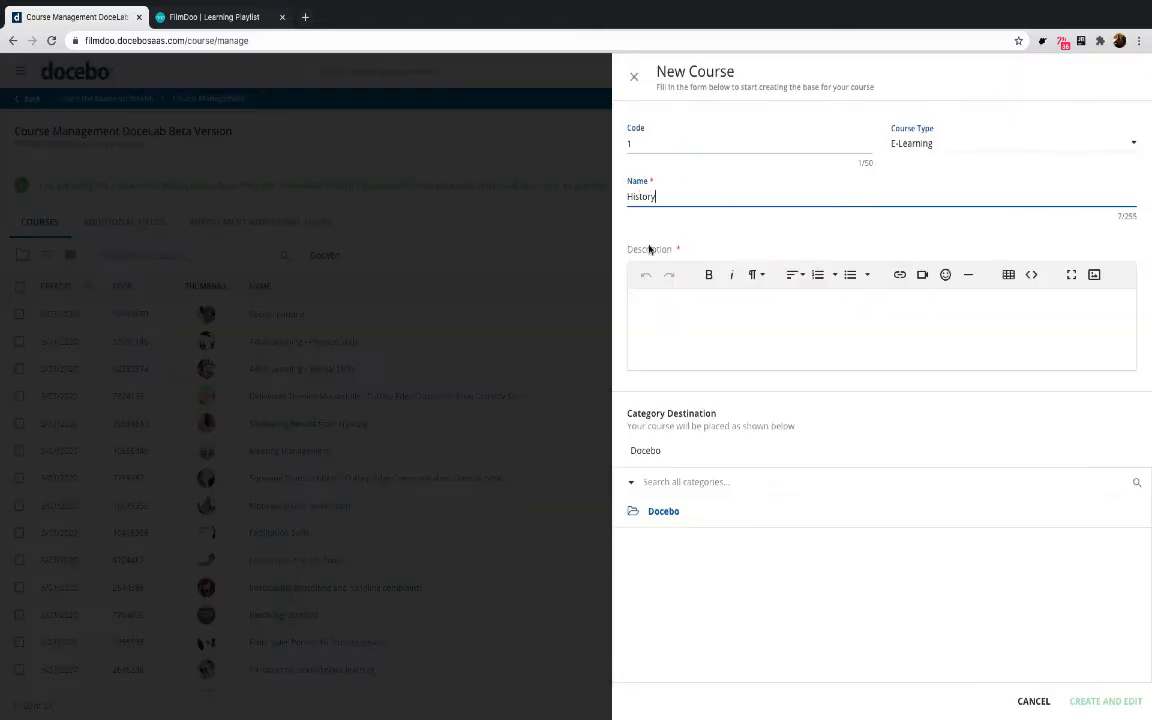
left_click(698, 307)
type("test")
Change the new course's code to 5 and create the course for editing.
scroll(698, 307, "down", 1)
scroll(698, 307, "up", 1)
left_click(668, 143)
key("BackSpace")
type("5")
scroll(692, 260, "down", 2)
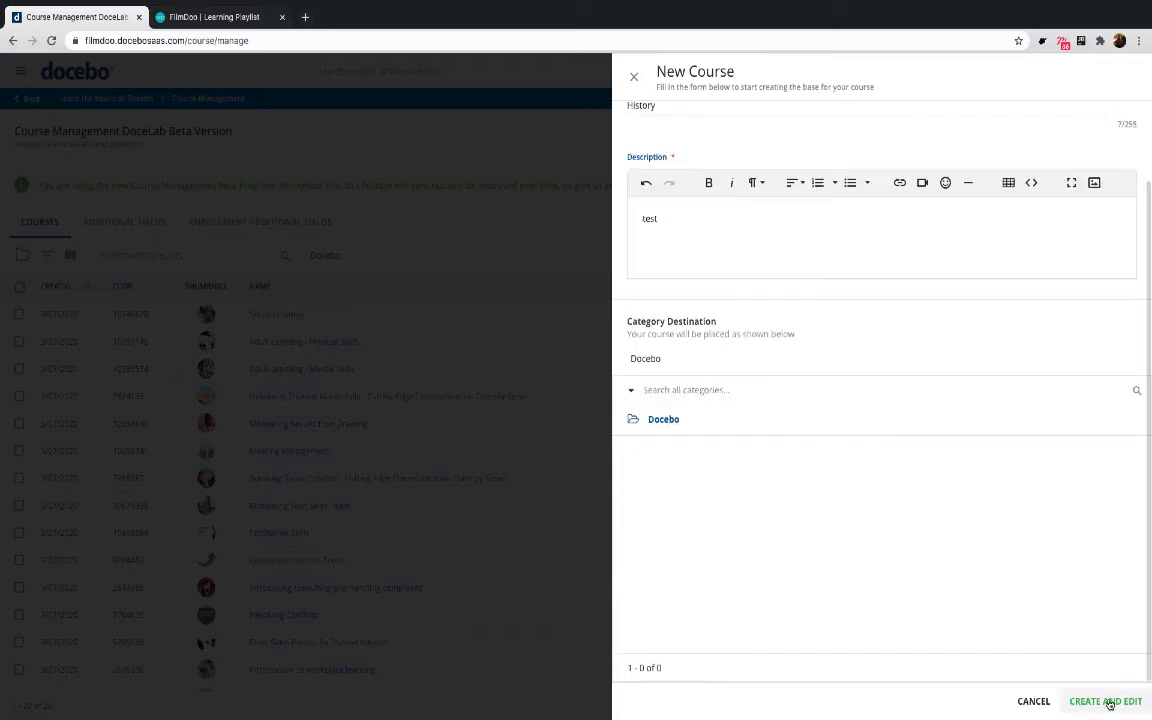
left_click(1110, 702)
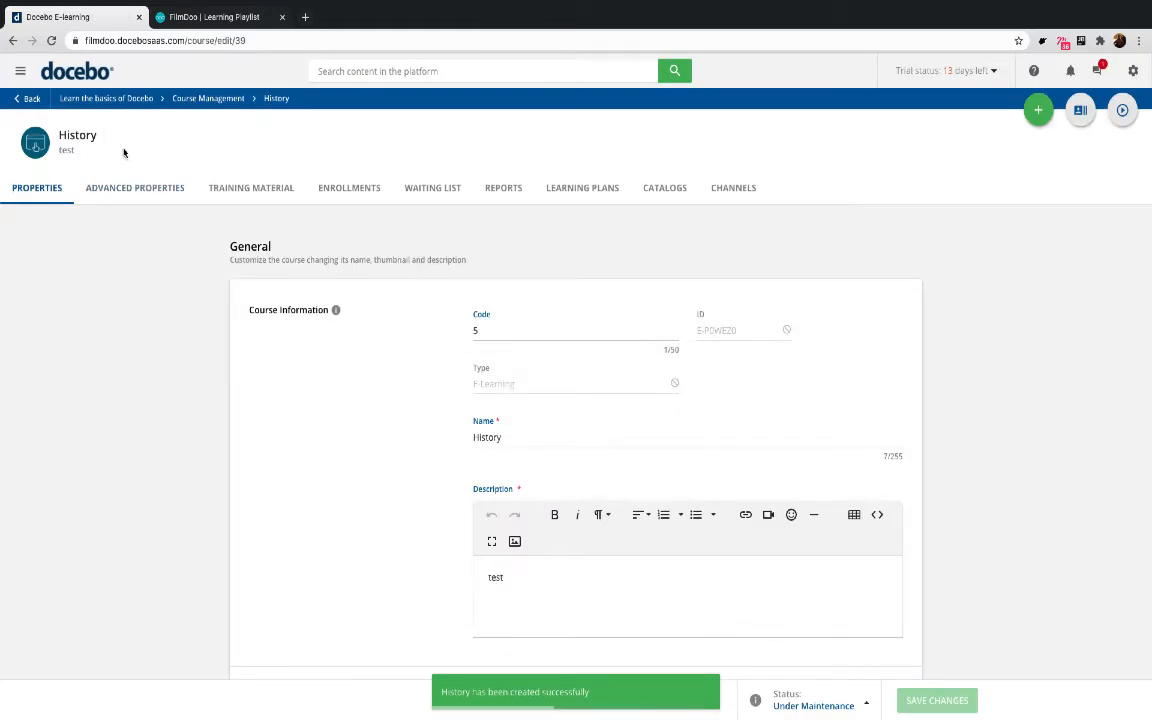
Add SCORM training material to the History course by uploading 5effb11dc4b40ae057f38f3f.zip from Downloads, and save it.
left_click(247, 188)
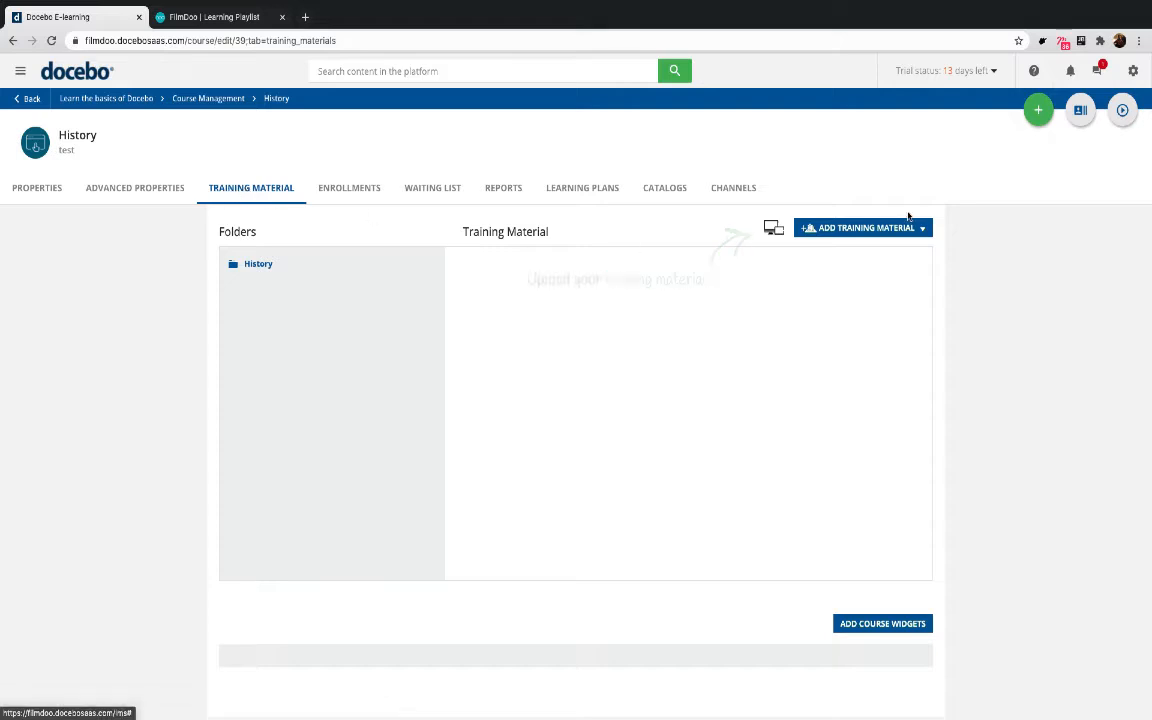
left_click(869, 229)
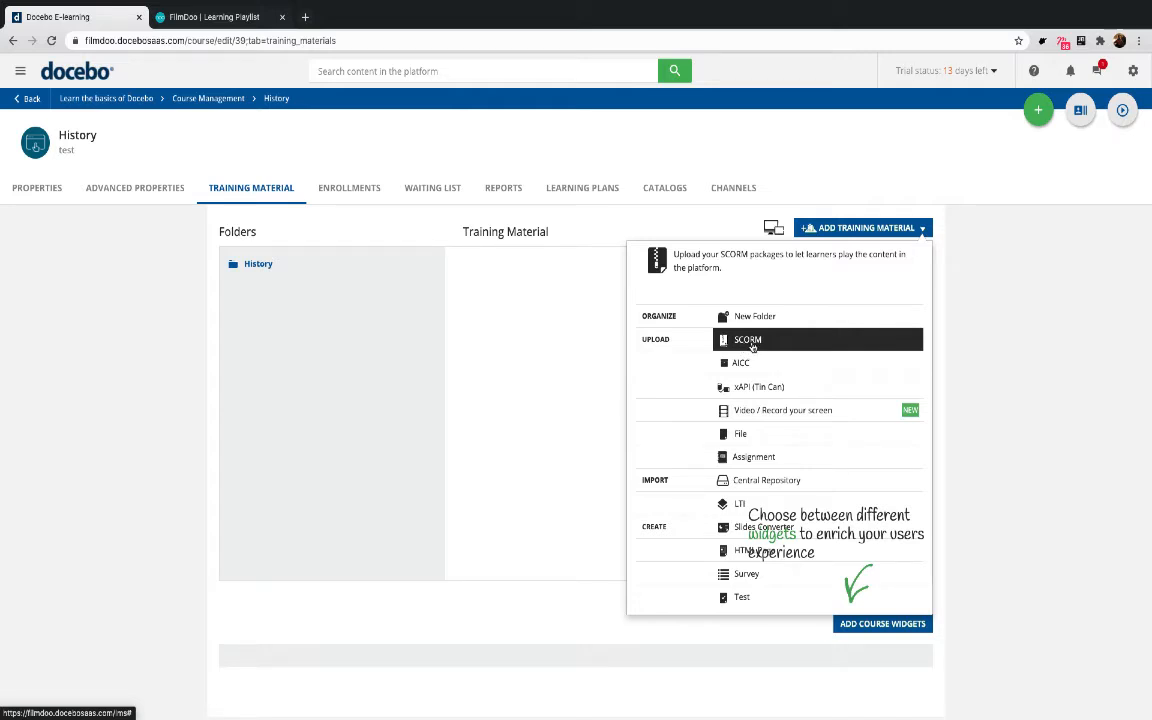
left_click(751, 341)
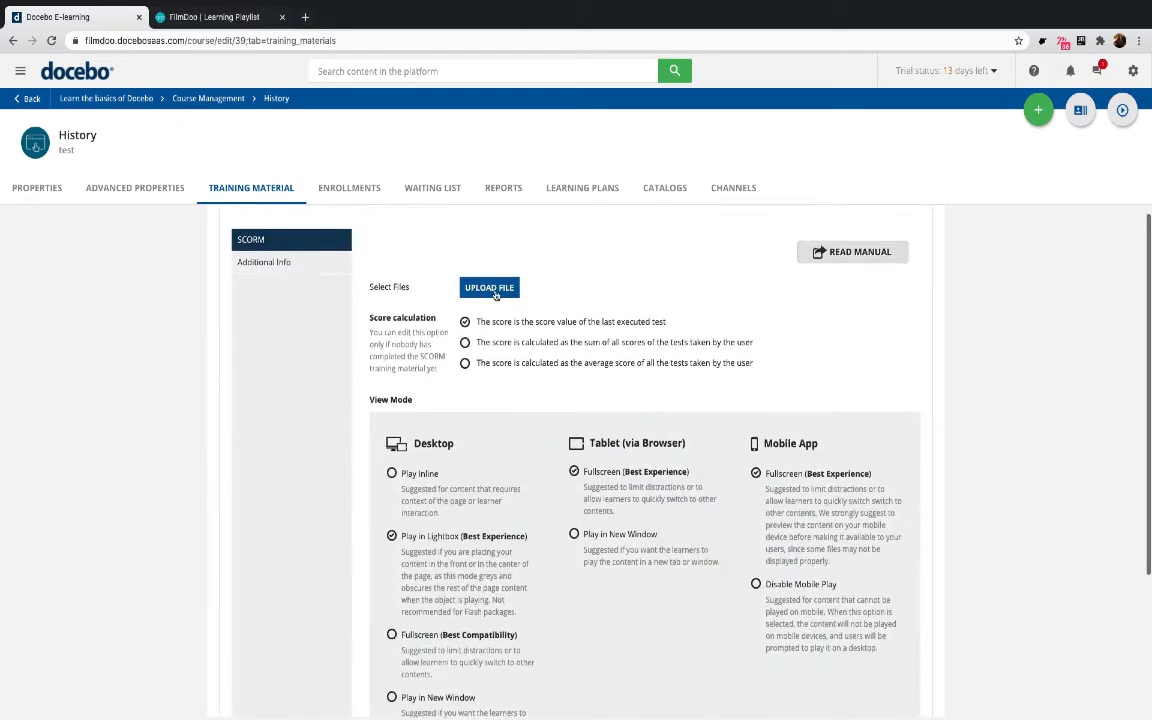
left_click(484, 294)
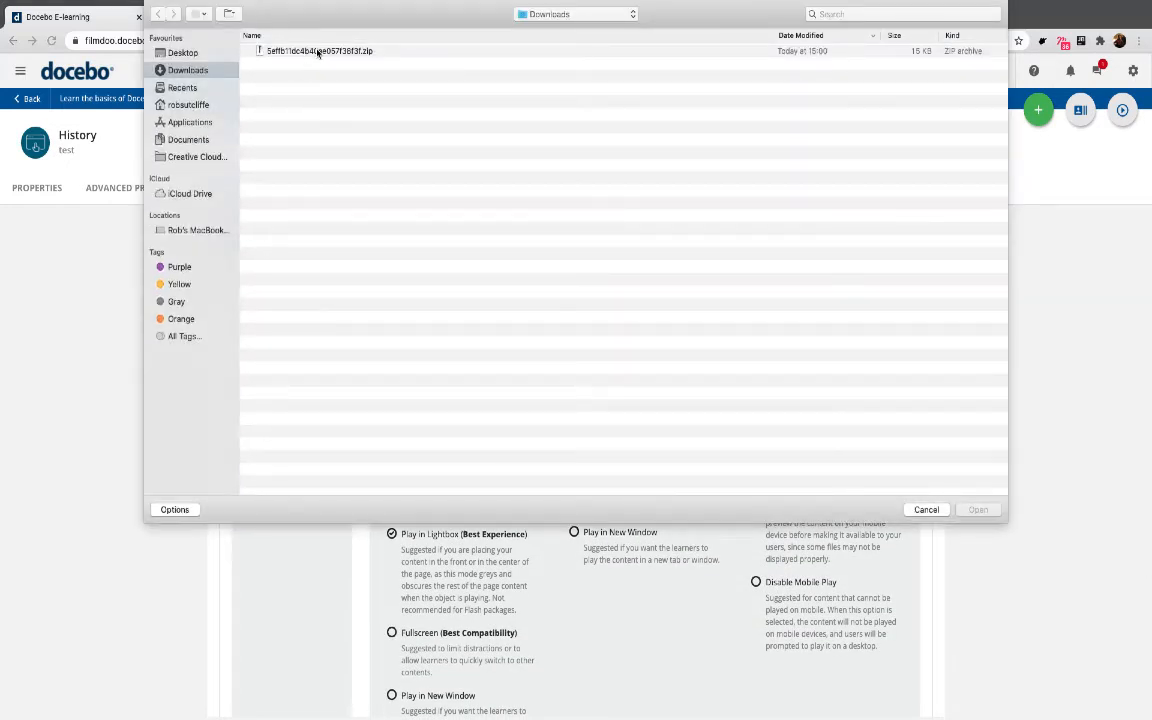
left_click(318, 51)
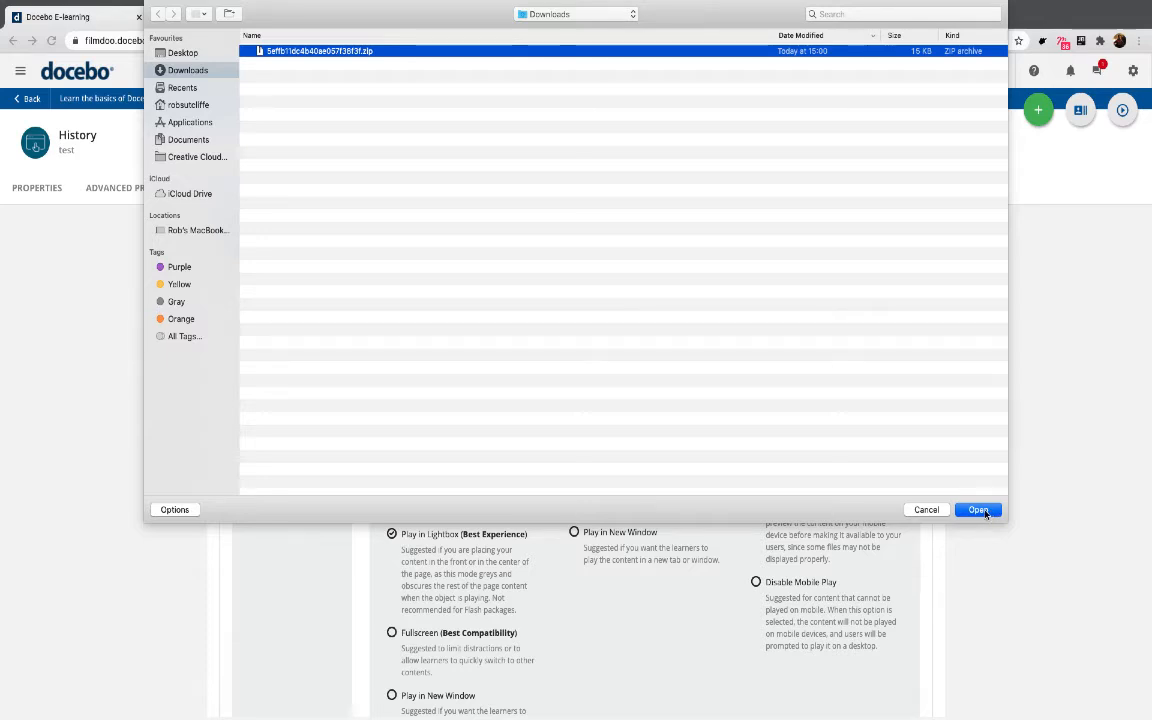
left_click(977, 510)
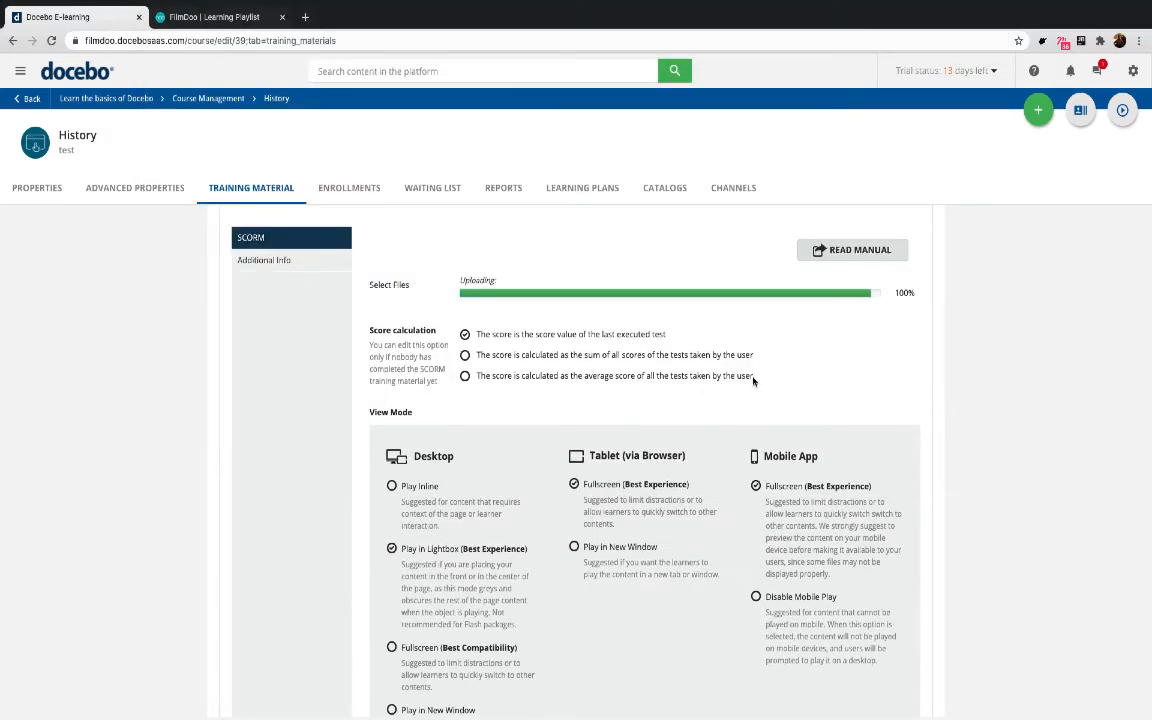
scroll(764, 388, "down", 3)
left_click(834, 572)
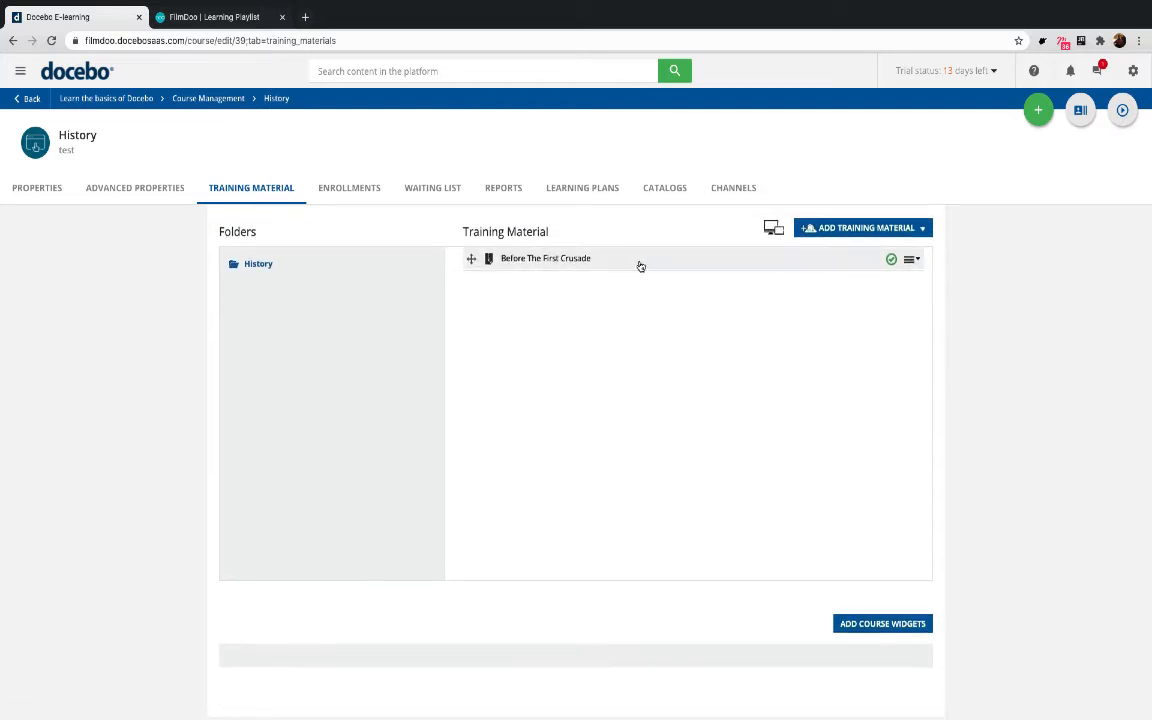
left_click(202, 19)
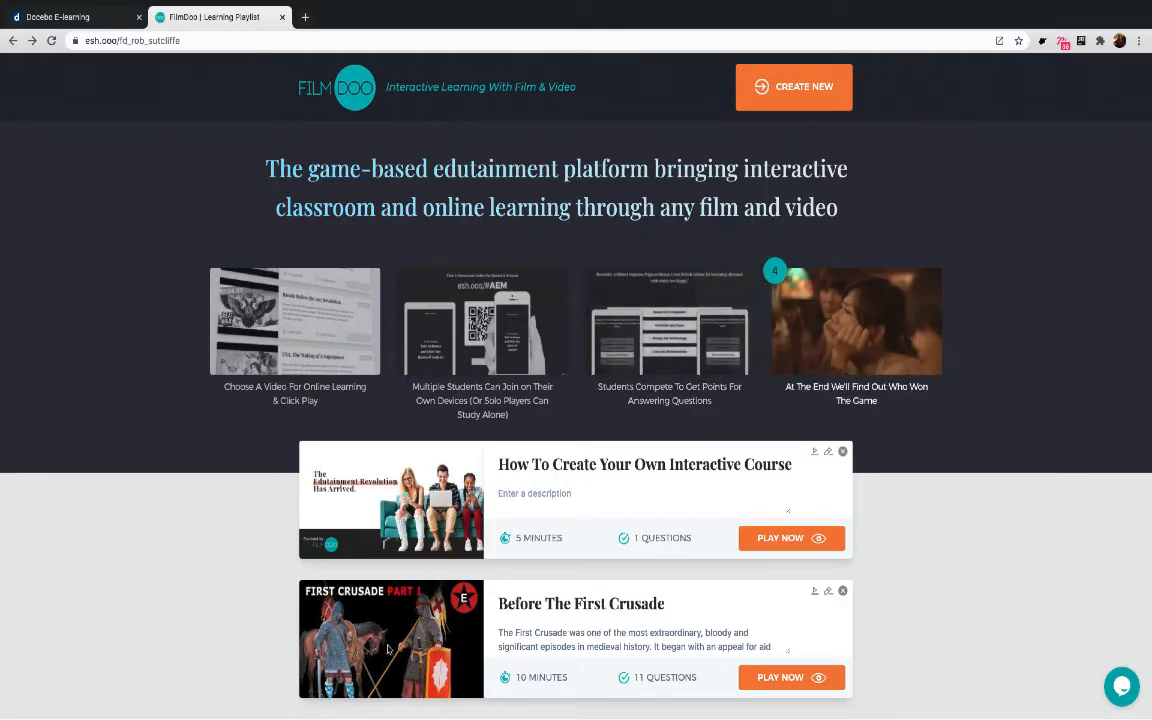
left_click(64, 8)
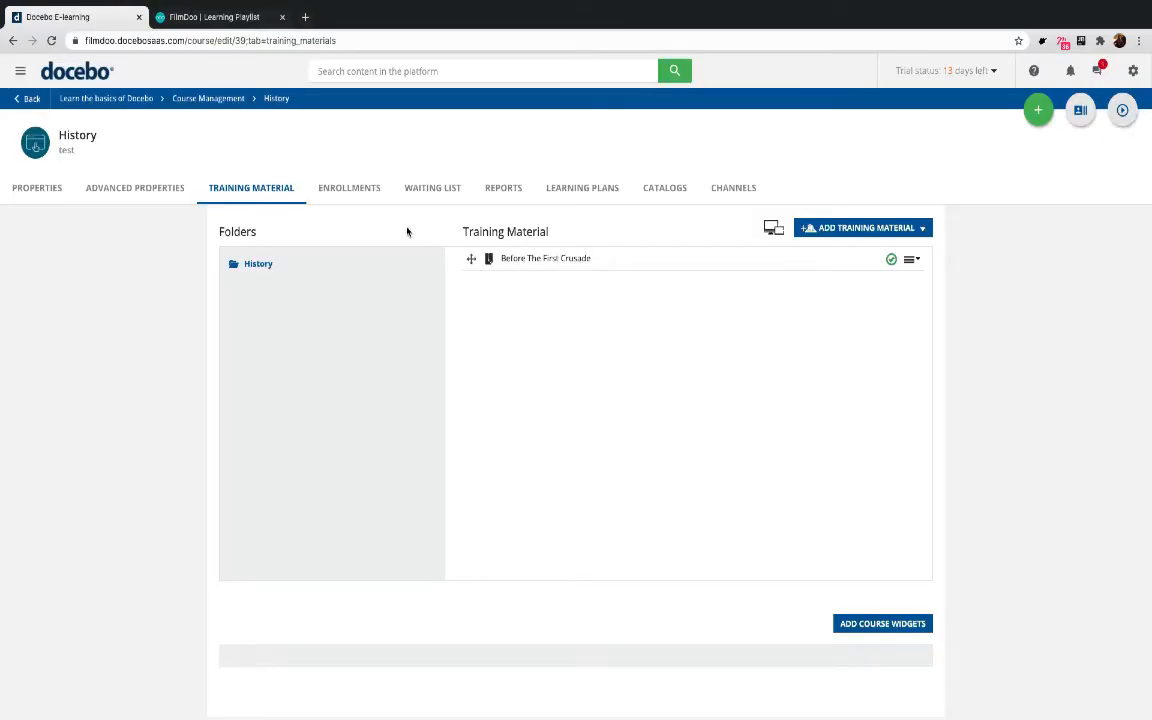
Enroll all users on the first page of the user list in the History course as learners.
left_click(359, 189)
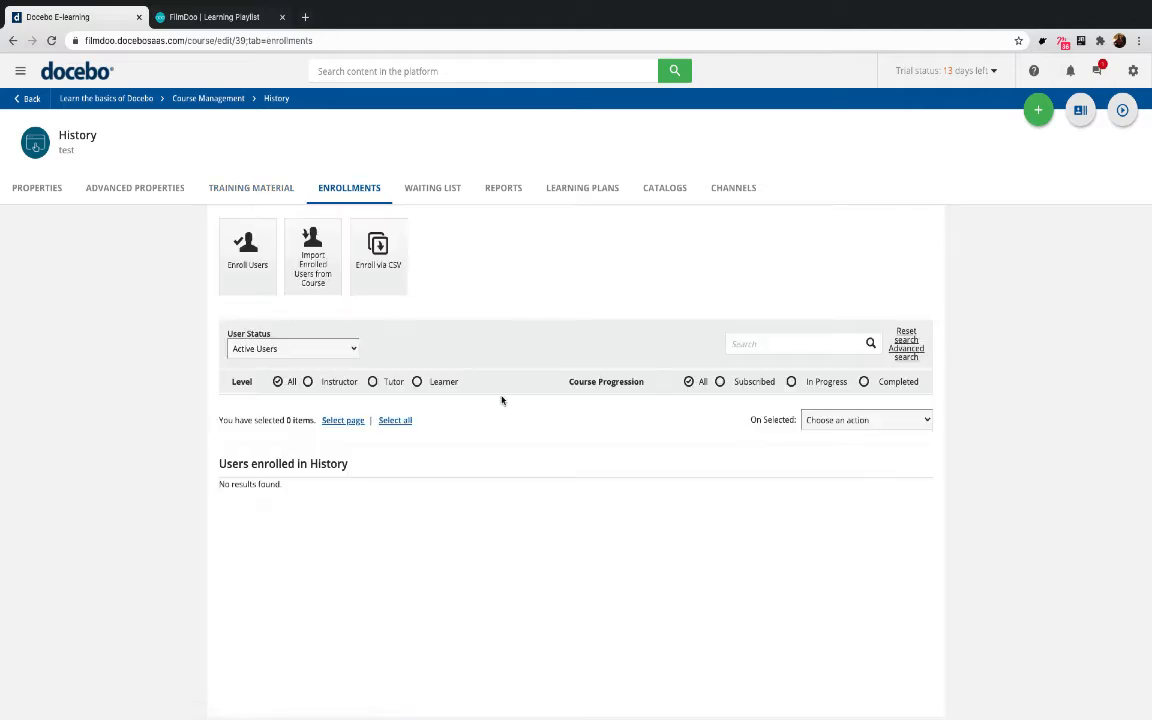
left_click(250, 228)
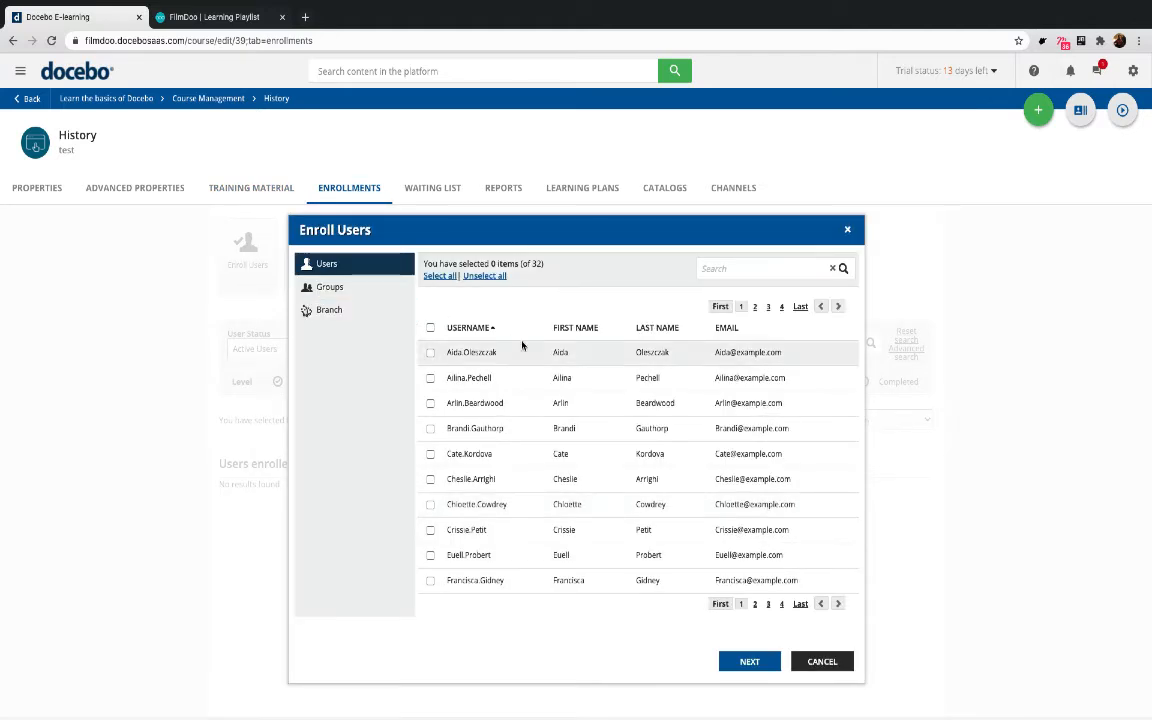
left_click(430, 328)
left_click(750, 661)
left_click(591, 334)
left_click(575, 350)
left_click(611, 437)
left_click(745, 342)
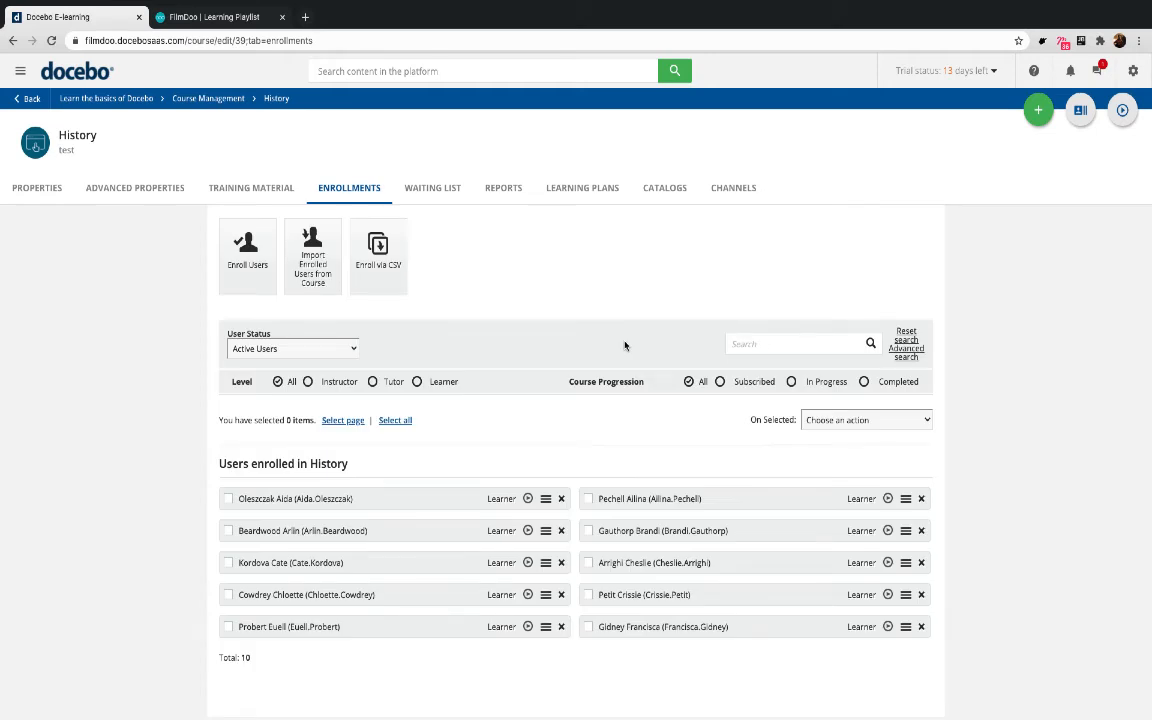
Open the History course's learner view and start playing the Before The First Crusade lesson.
left_click(1122, 115)
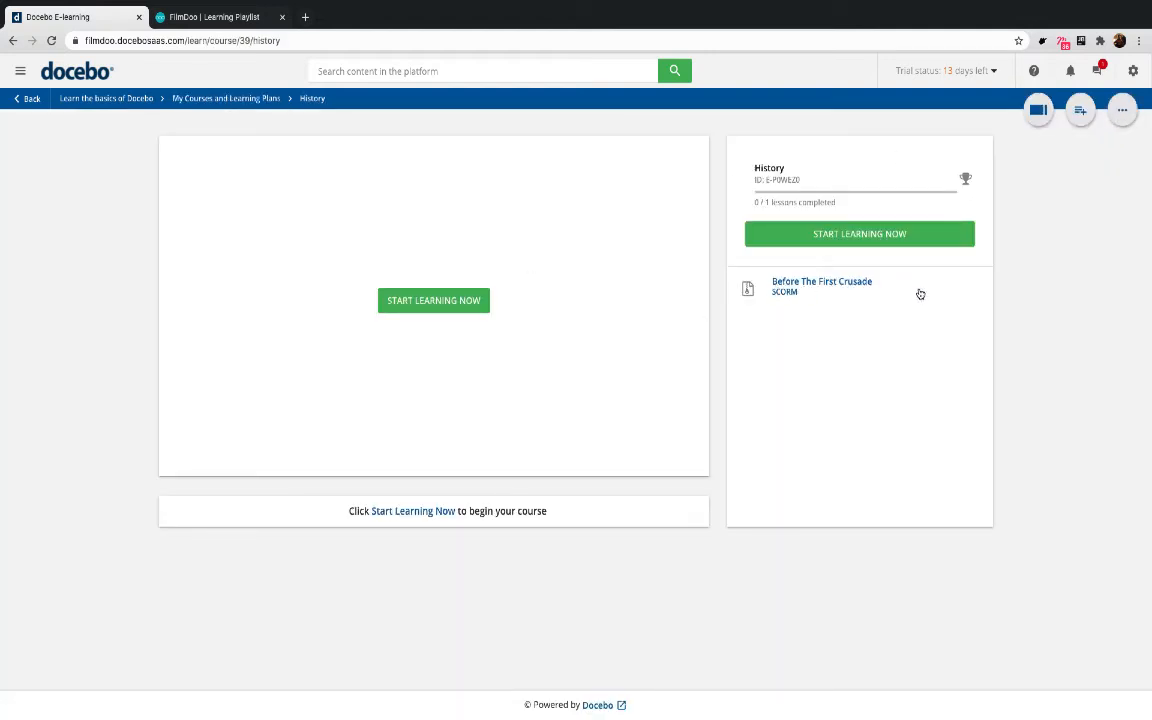
left_click(445, 300)
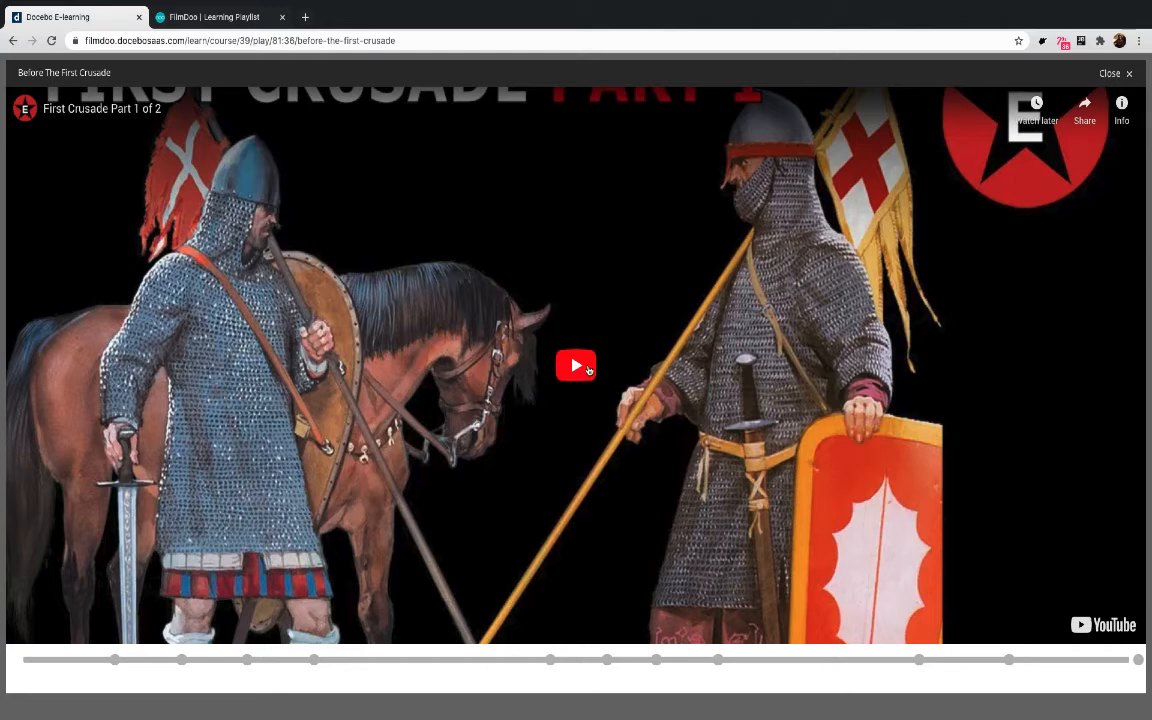
left_click(576, 367)
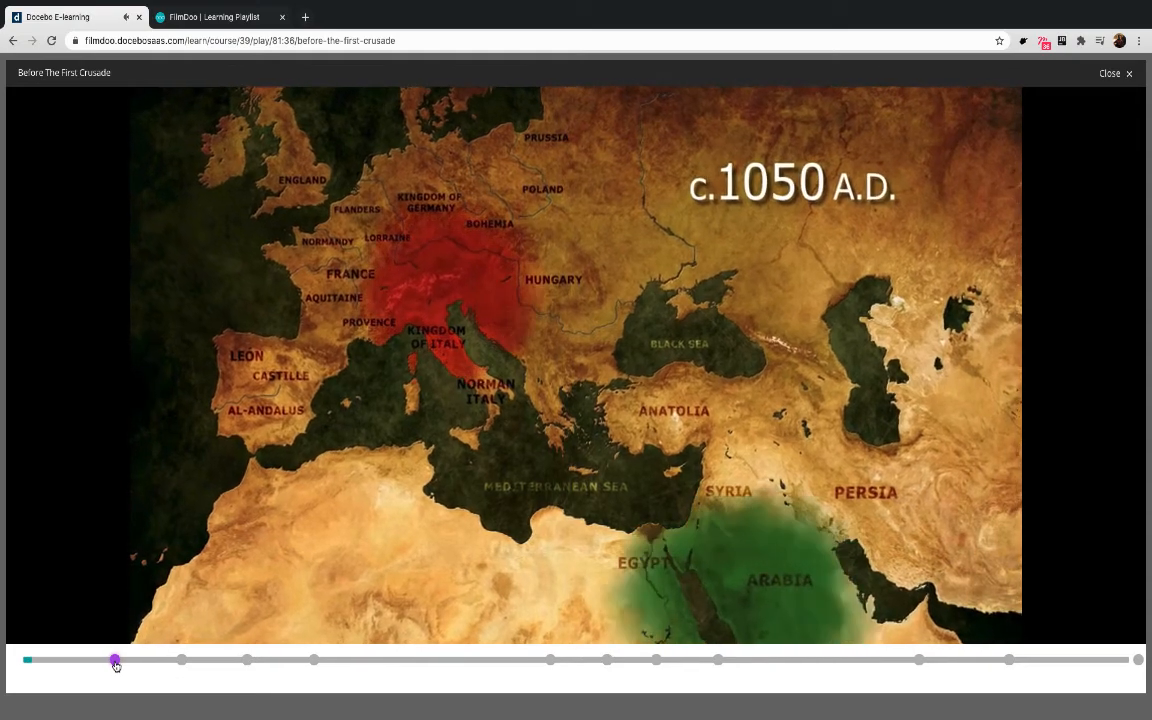
Jump to the lesson's first two questions, answering Sunni Islam for the Seljuk religion and Battle of Manzikert for the 1071 battle.
left_click(115, 662)
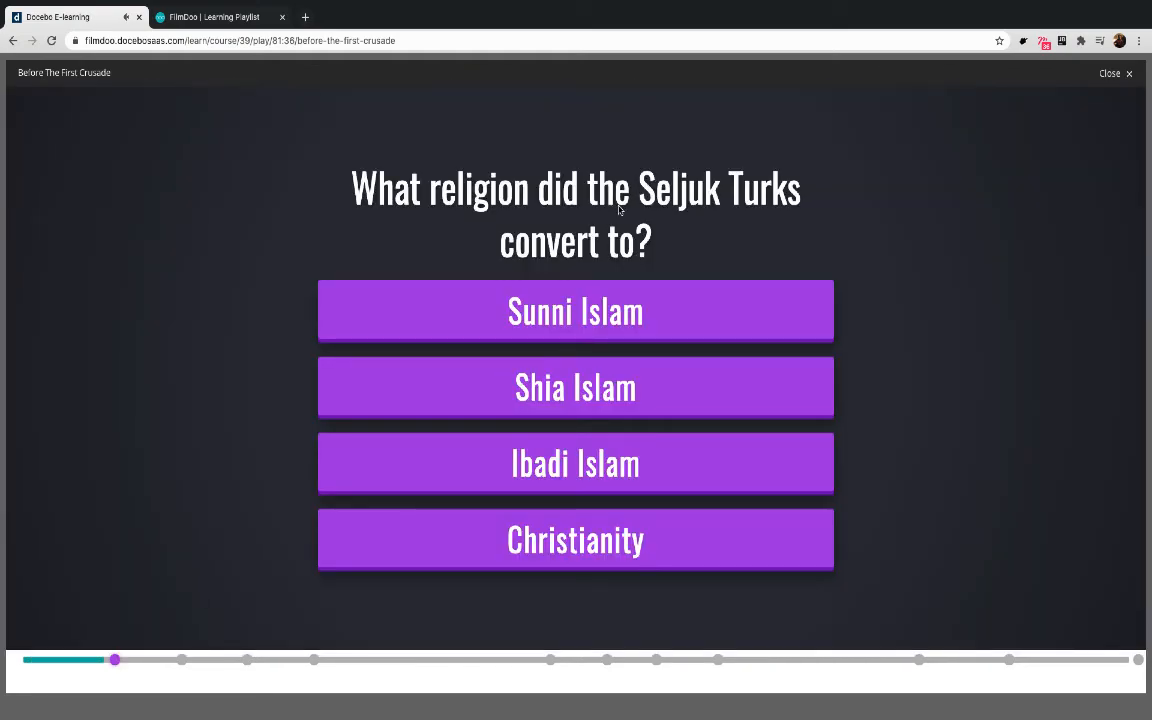
left_click(577, 312)
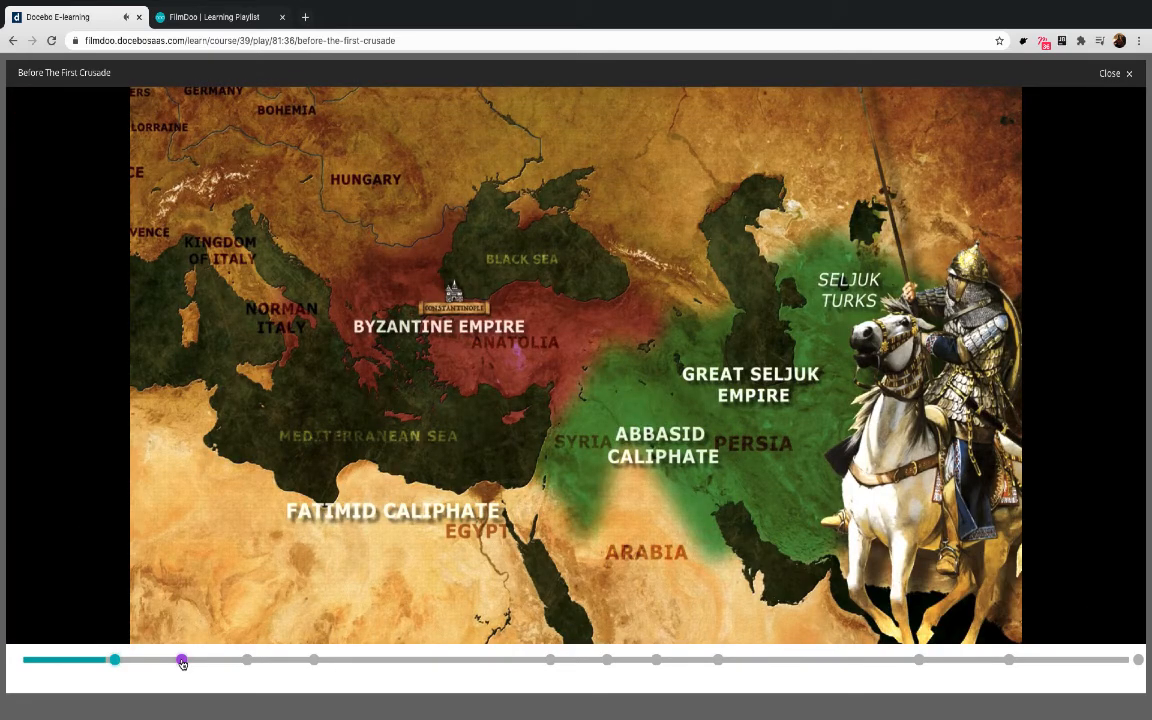
left_click(182, 662)
left_click(545, 512)
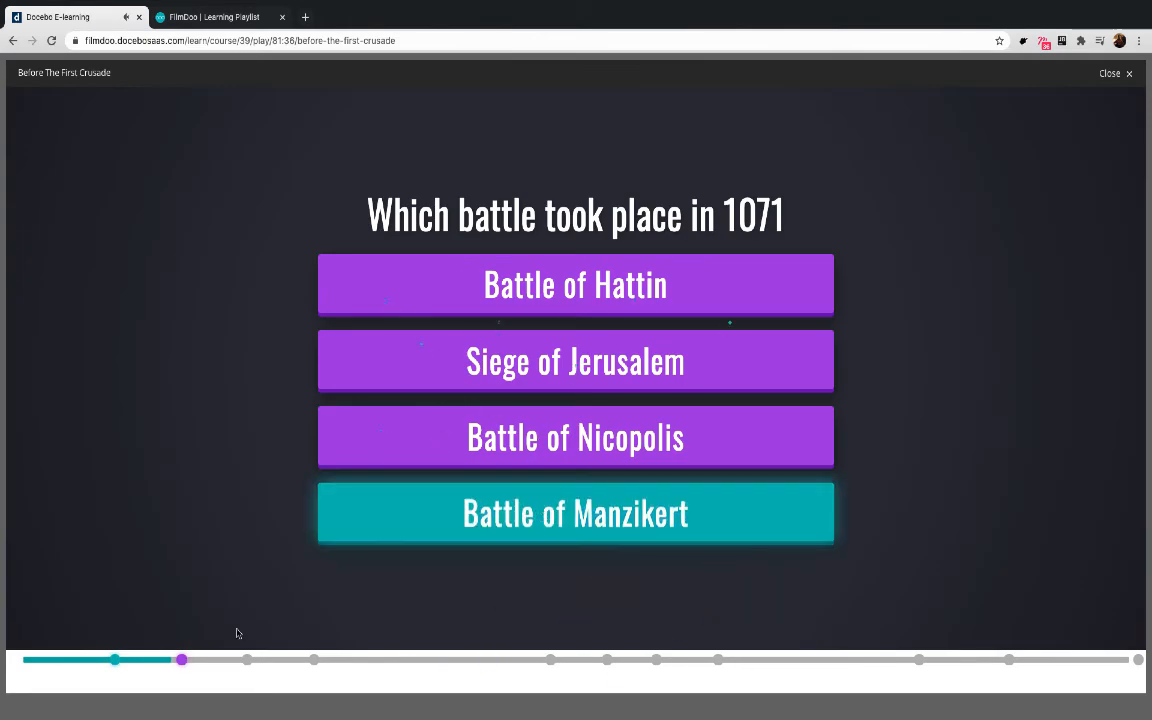
Jump to the third and fourth questions, answering Urban II for the pope in 1095 and Take back Jerusalem for the non-reason.
left_click(247, 660)
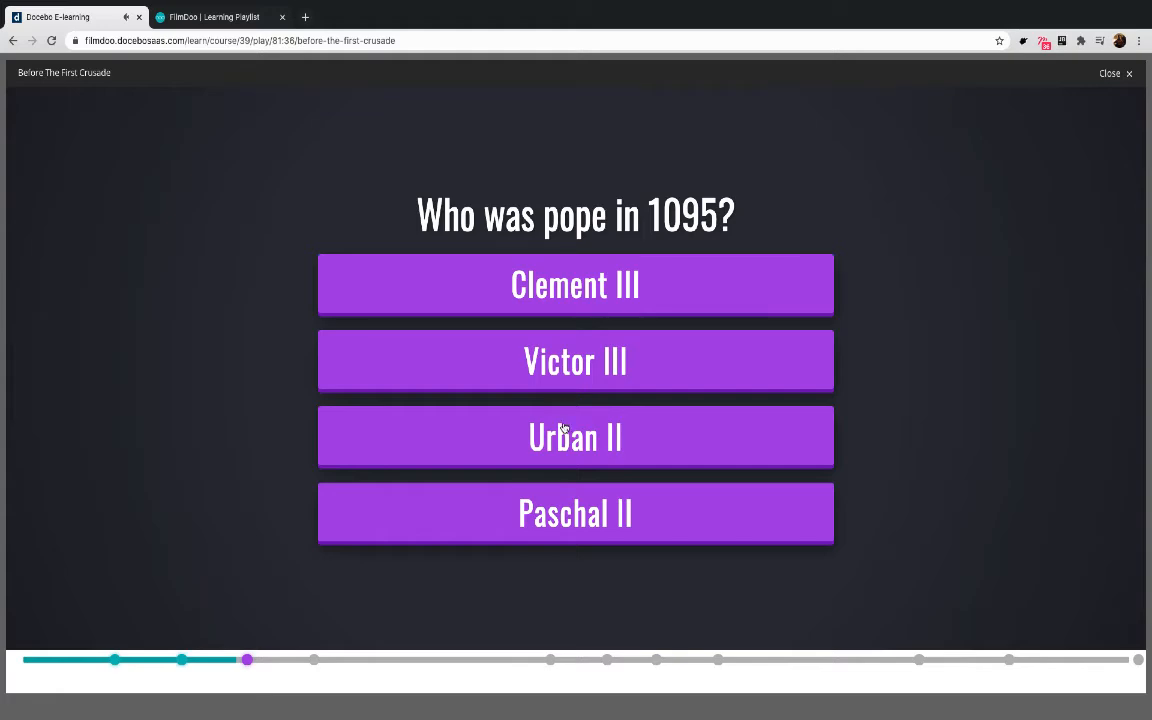
left_click(512, 425)
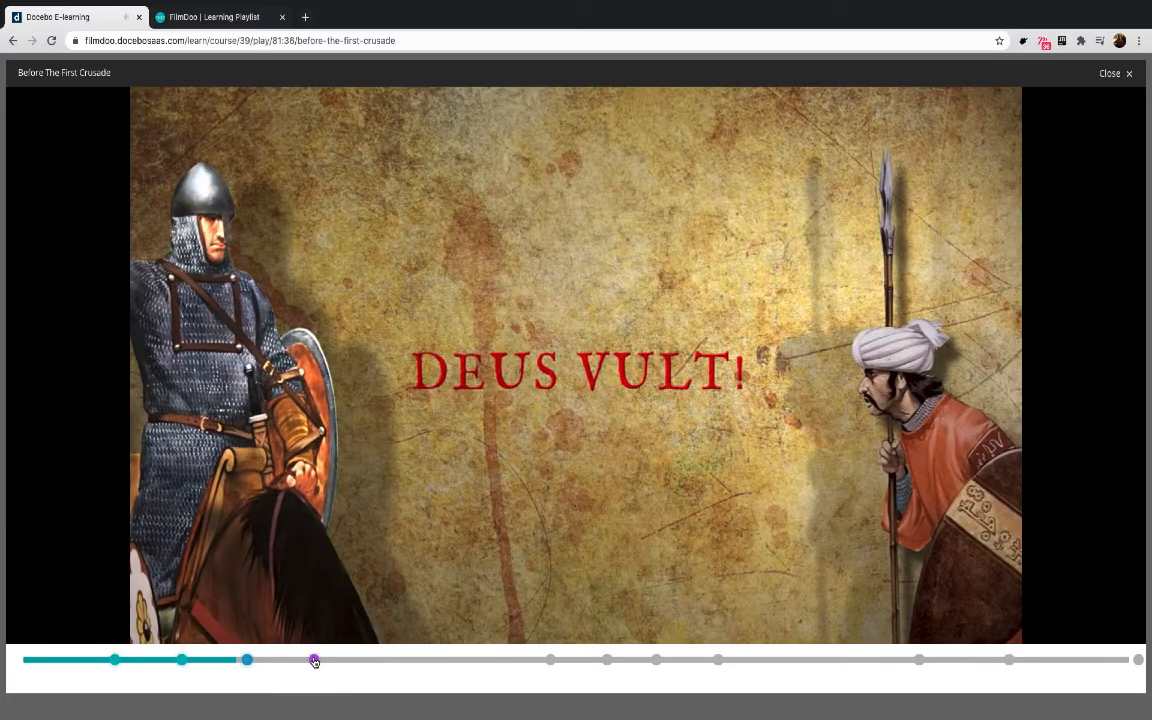
left_click(314, 660)
left_click(607, 381)
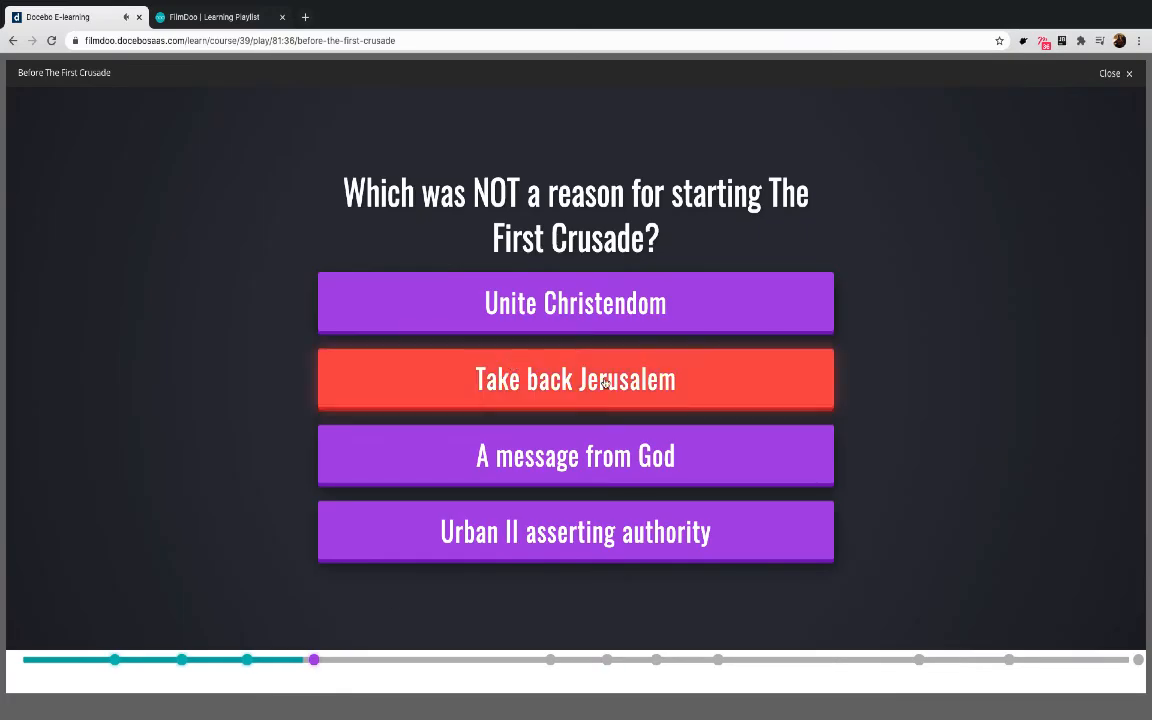
Jump to the lesson's fifth question about what the Pope offered knights, and close the lesson without answering it.
left_click(550, 660)
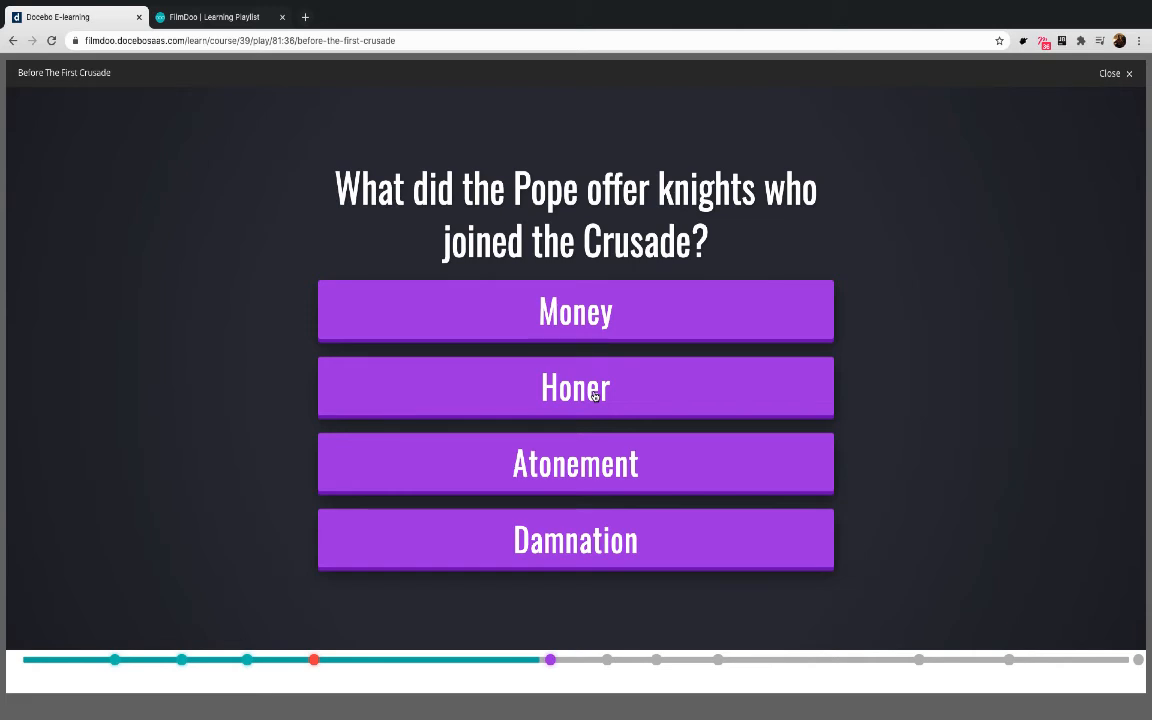
left_click(1130, 74)
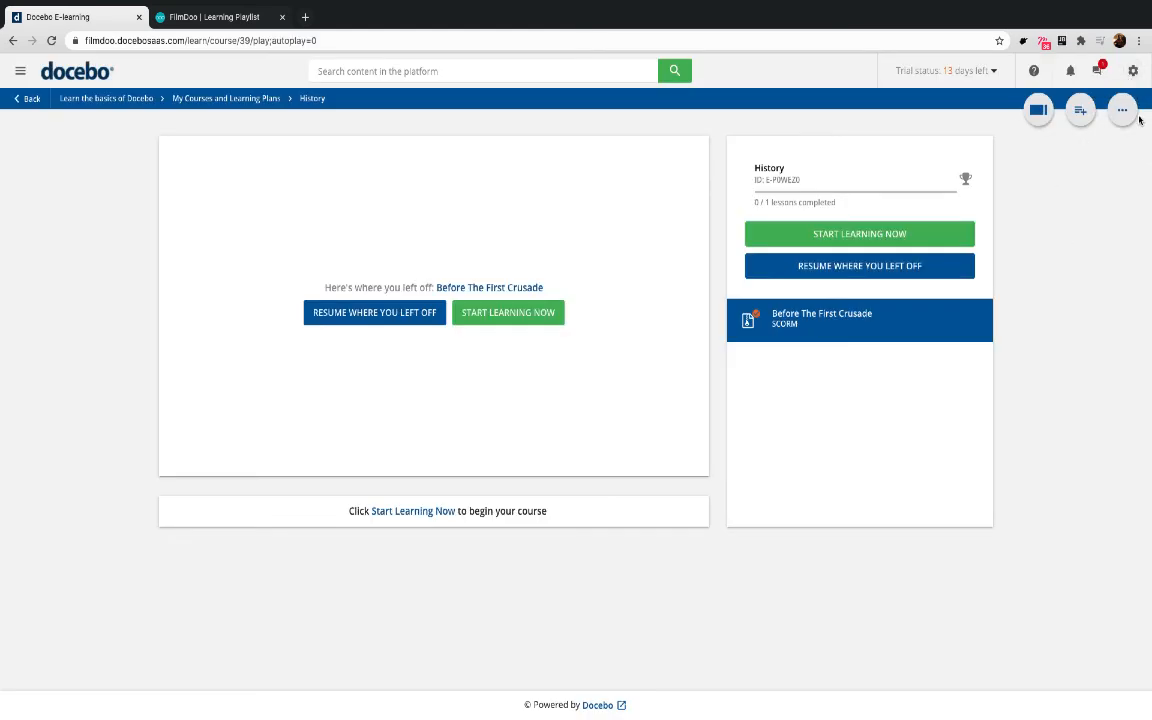
Open the History course's report and examine the first listed learner's score, session time, progress and status in the user statistics.
left_click(1125, 112)
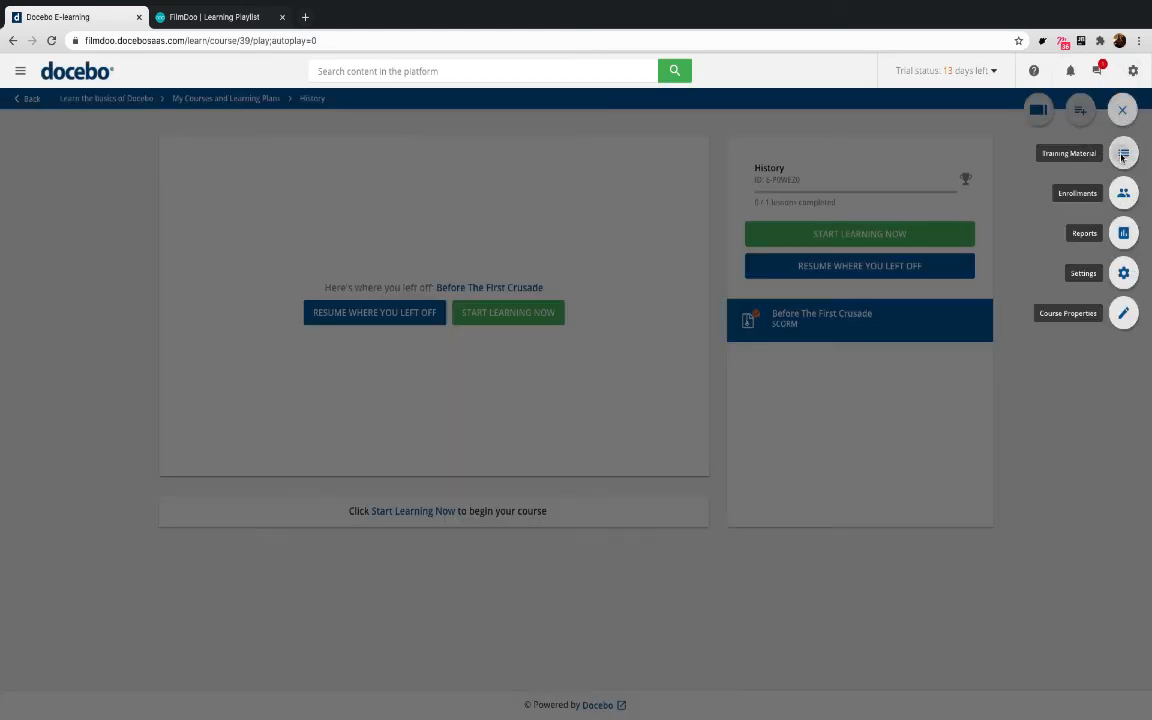
left_click(1124, 150)
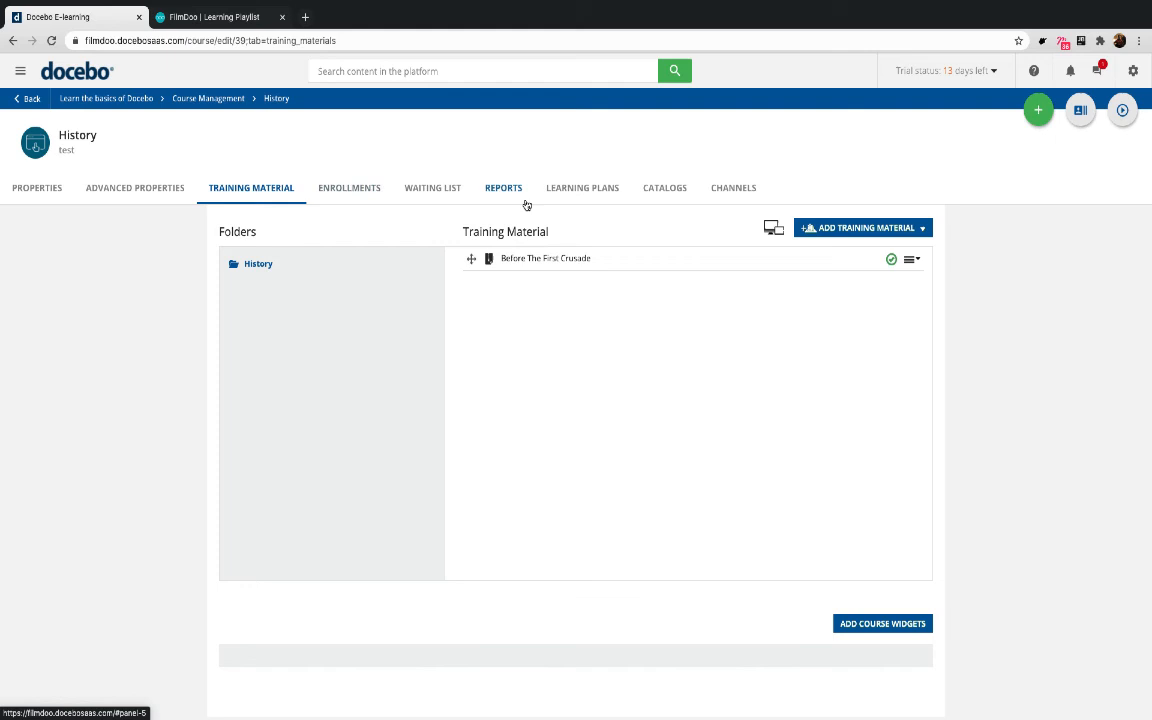
left_click(512, 193)
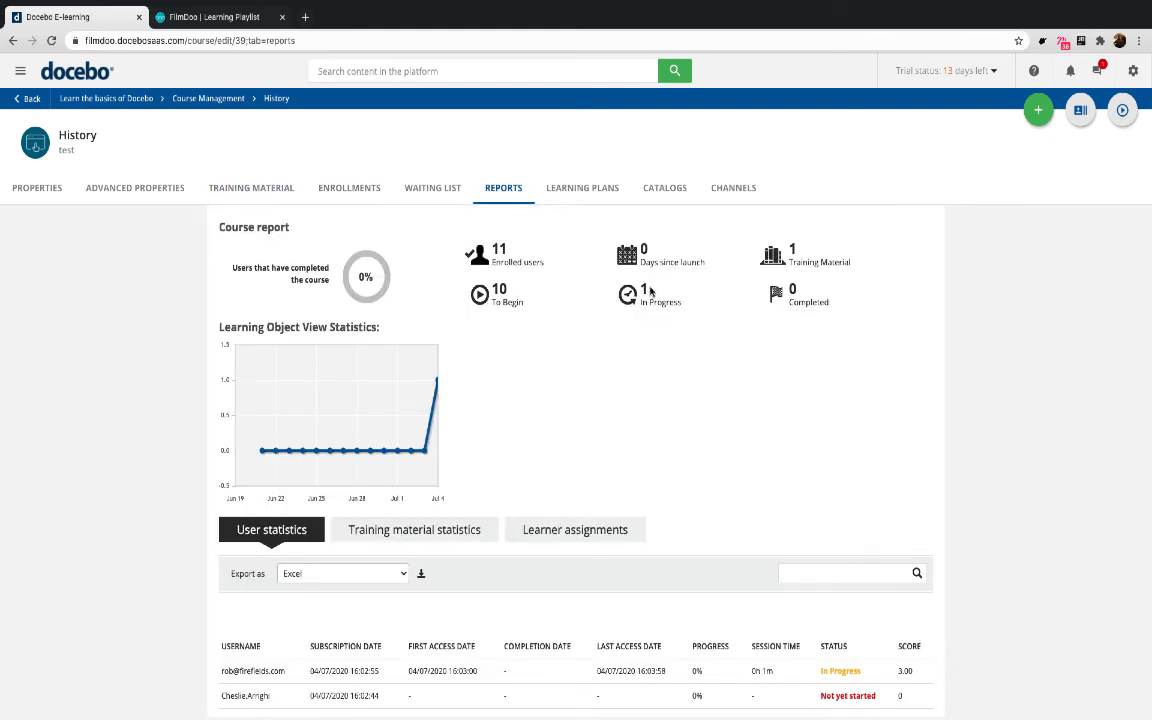
left_click_drag(651, 291, 638, 292)
scroll(562, 408, "down", 3)
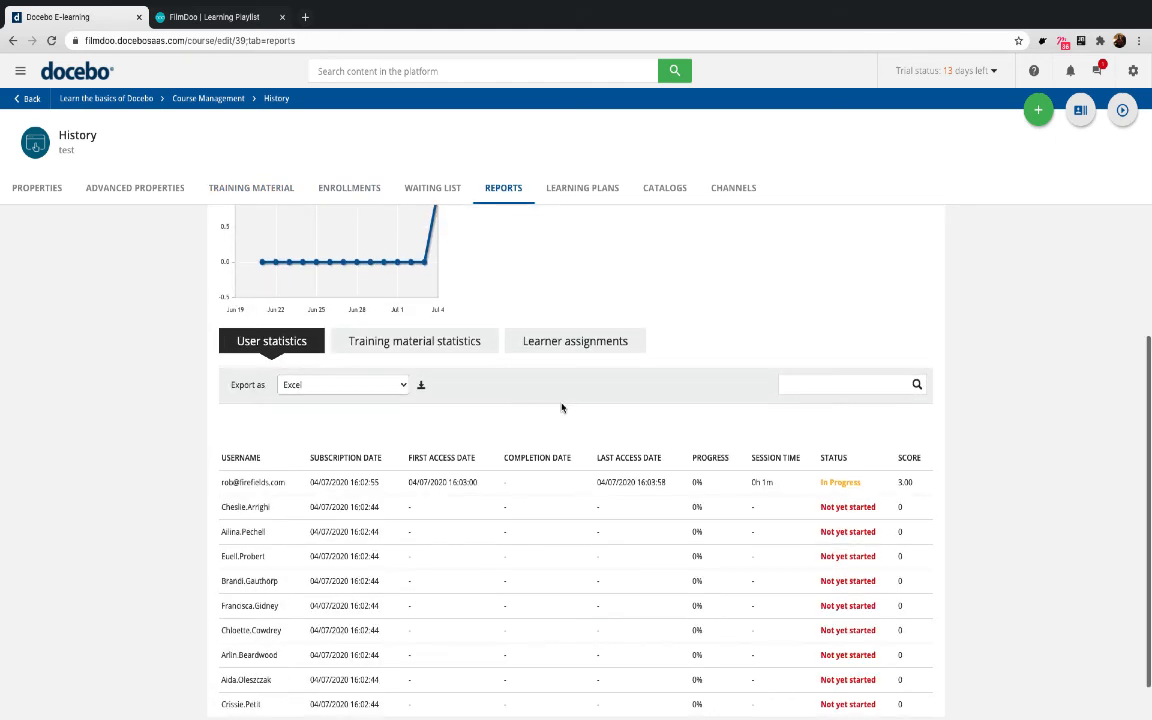
left_click_drag(820, 482, 915, 482)
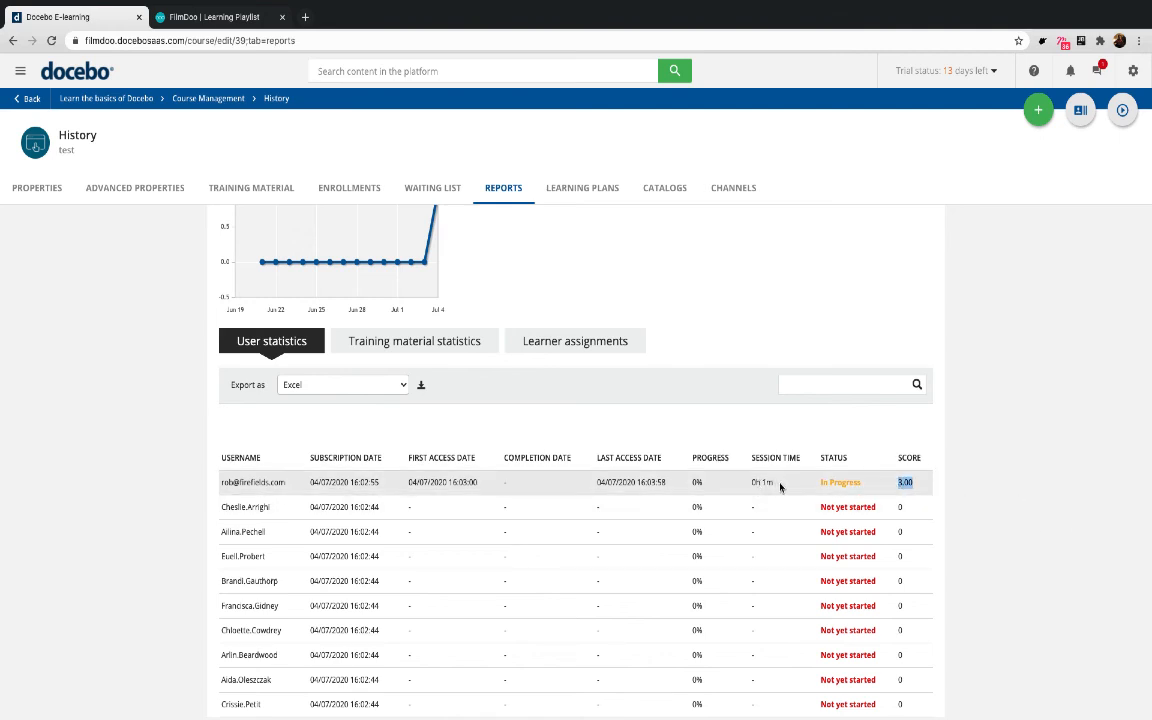
left_click_drag(775, 482, 764, 482)
left_click(712, 489)
left_click_drag(853, 484, 824, 484)
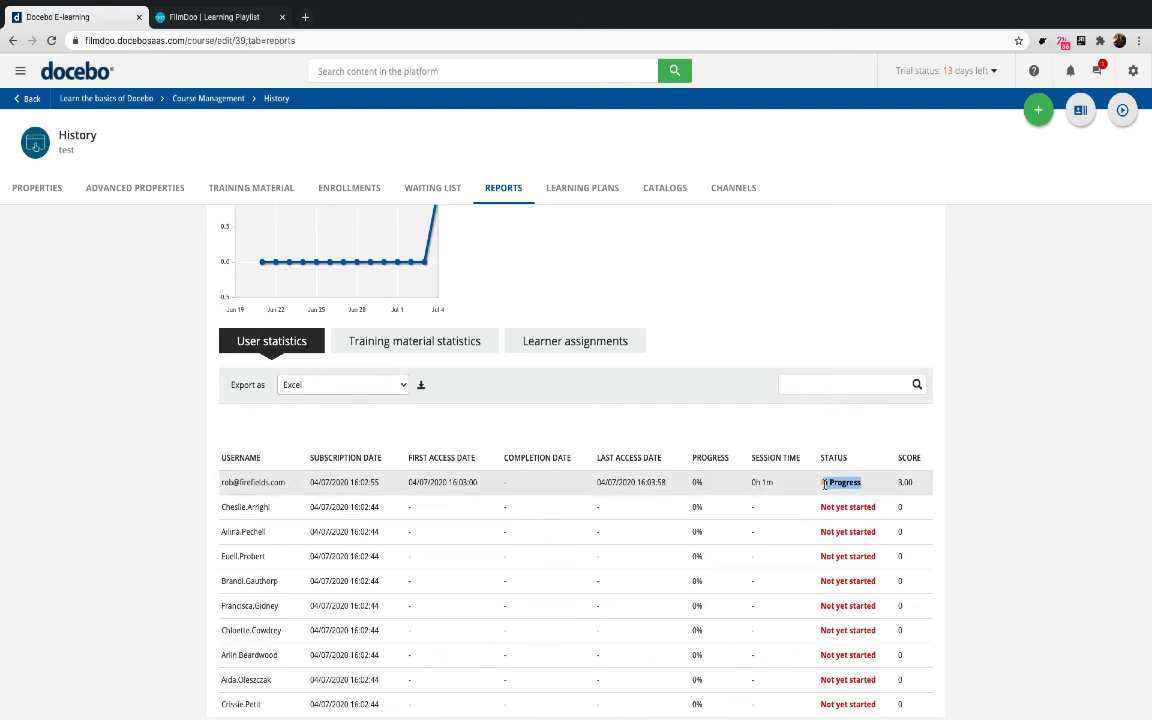
left_click(923, 488)
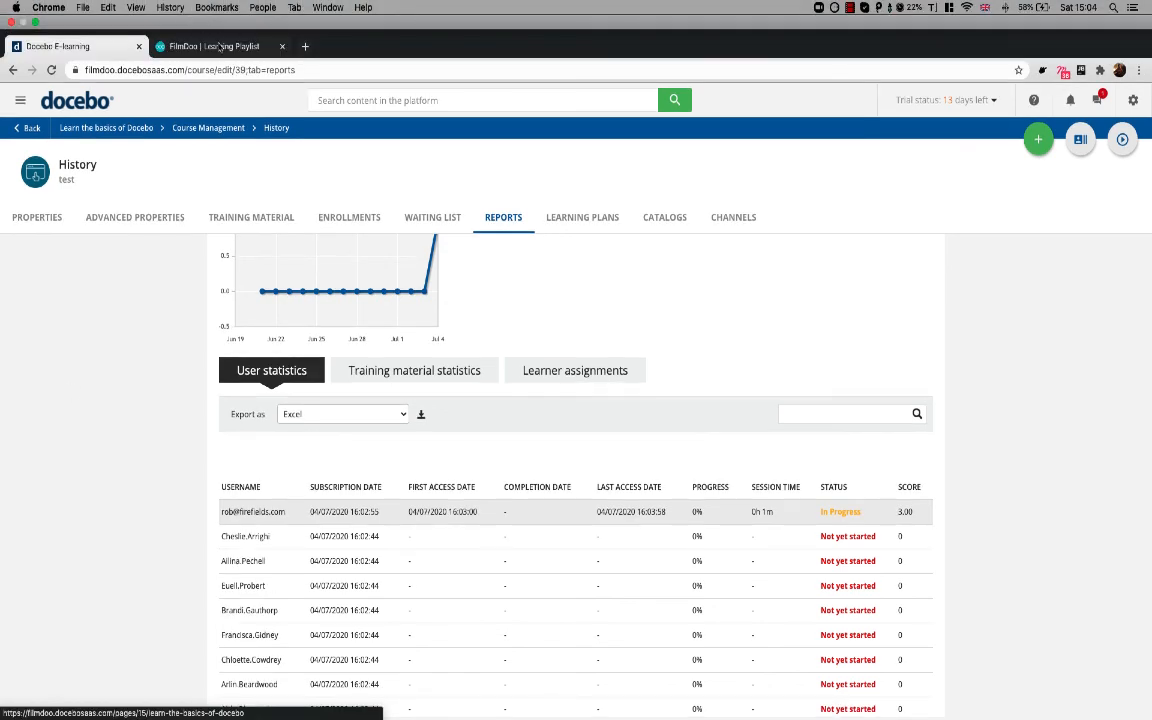
Switch back to the FilmDoo learning playlist page.
left_click(219, 43)
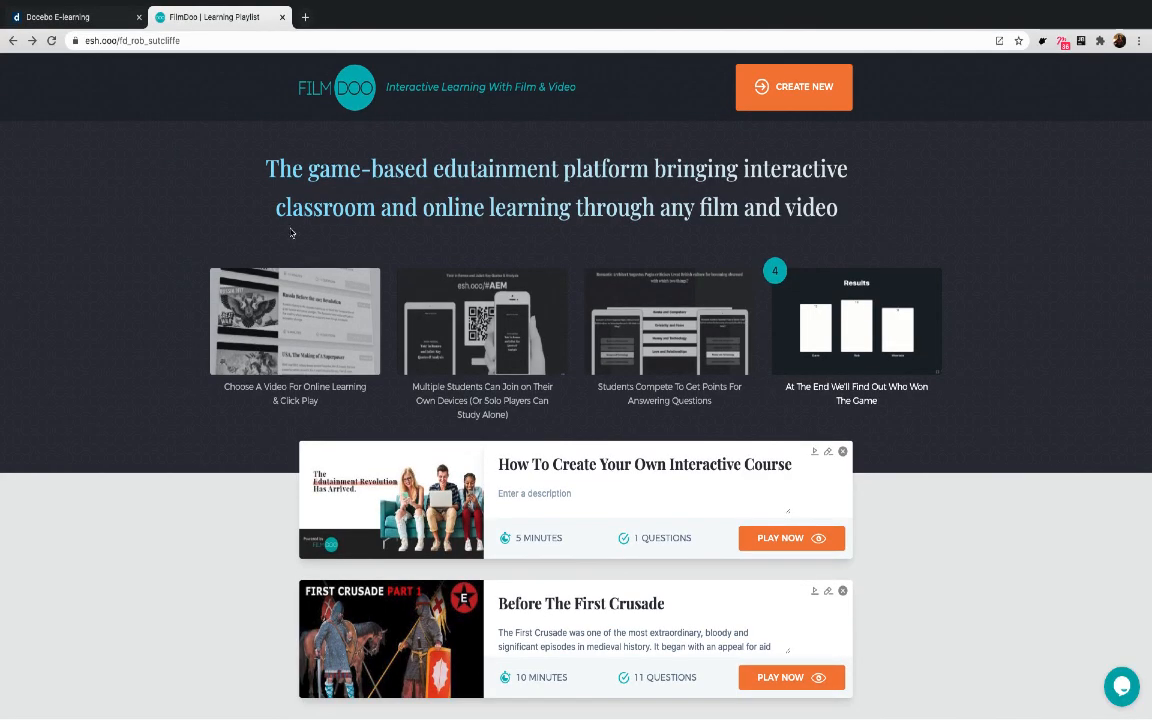